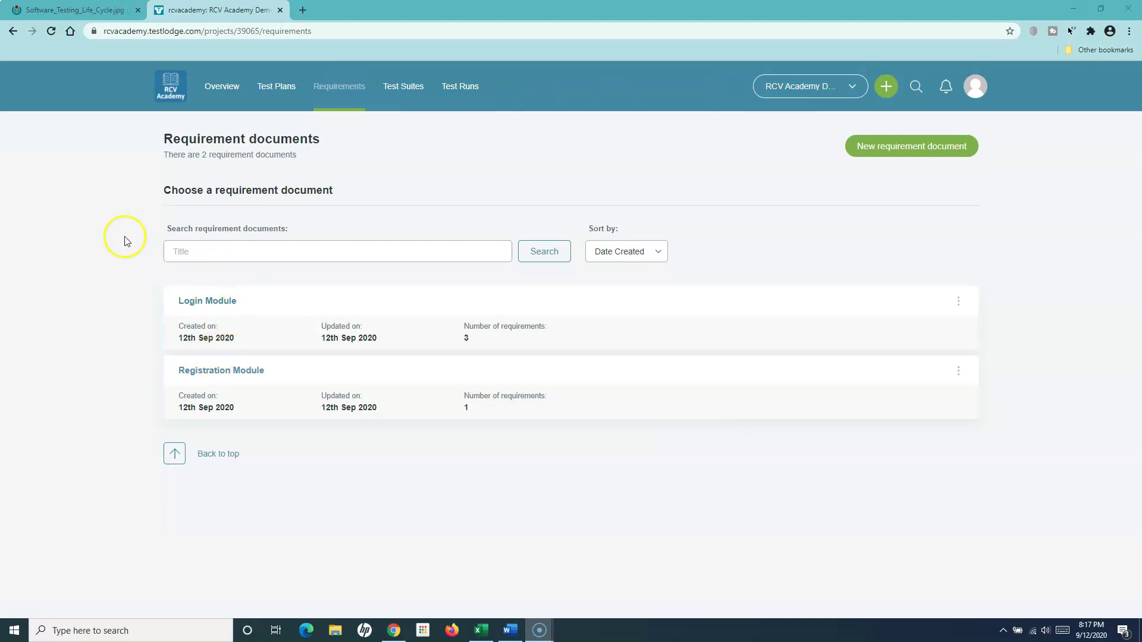
Step: Switch to the Software_Testing_Life_Cycle.jpg browser tab to view the STLC diagram
{"action": "left_click", "coordinate": [88, 14]}
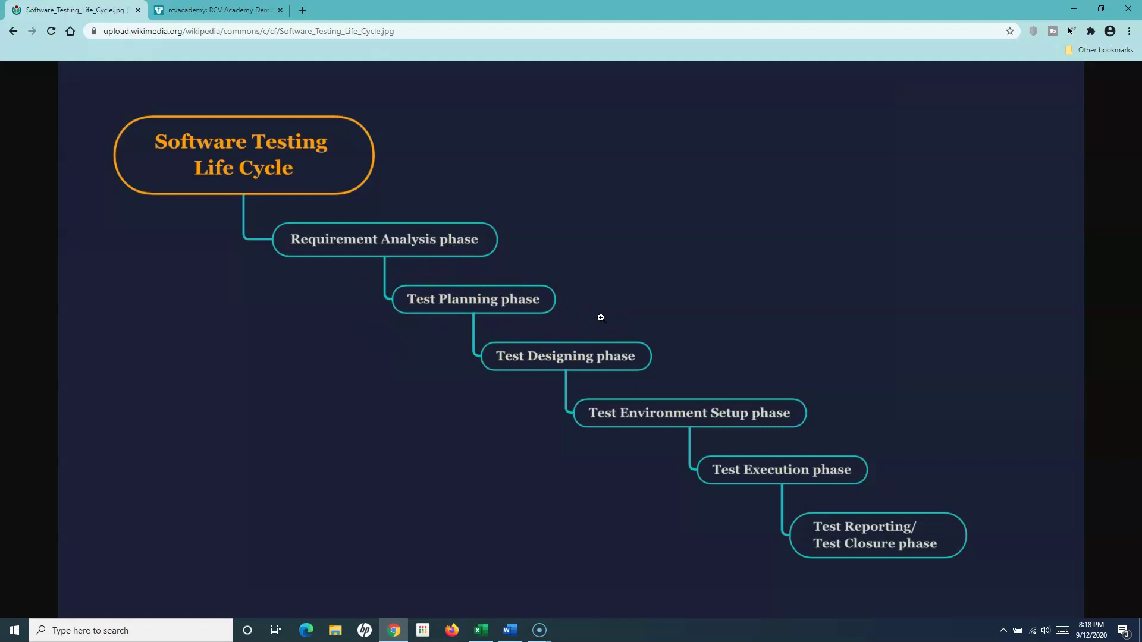
Step: Return to the rcvacademy TestLodge tab listing the Login and Registration Module requirements
{"action": "left_click", "coordinate": [216, 10]}
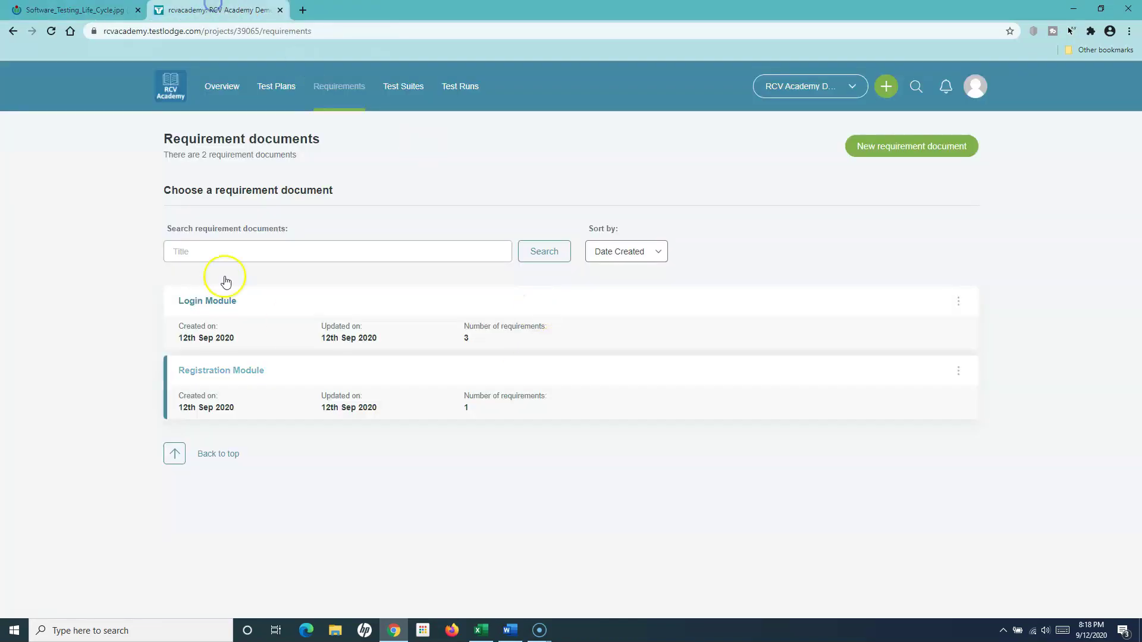
Step: Open the project's Test Plans page and start a new Template-type test plan
{"action": "left_click", "coordinate": [276, 97]}
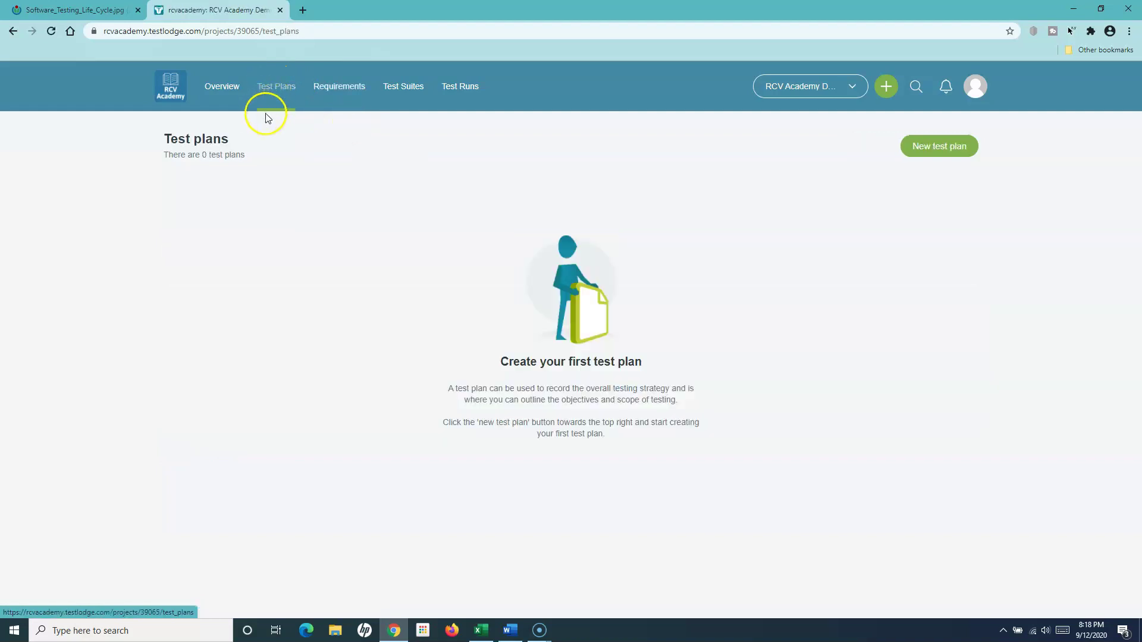
{"action": "left_click_drag", "start_coordinate": [172, 139], "coordinate": [255, 158]}
{"action": "left_click", "coordinate": [255, 158]}
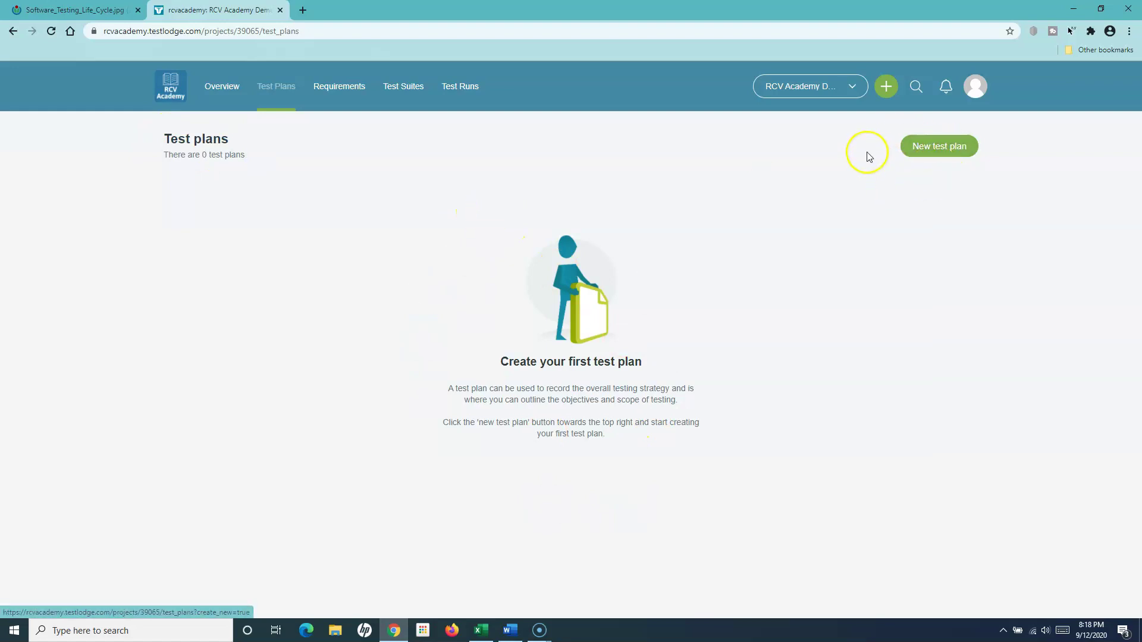
{"action": "left_click", "coordinate": [940, 150]}
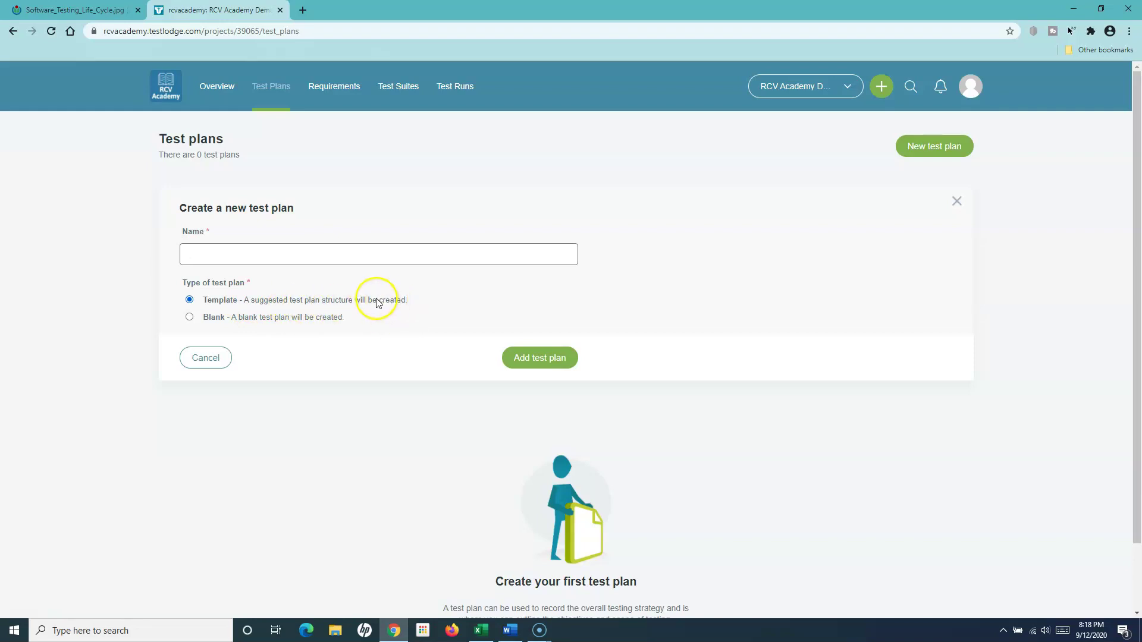
Step: Create a template-based test plan named 'RCV App Test Plan'
{"action": "left_click", "coordinate": [189, 318]}
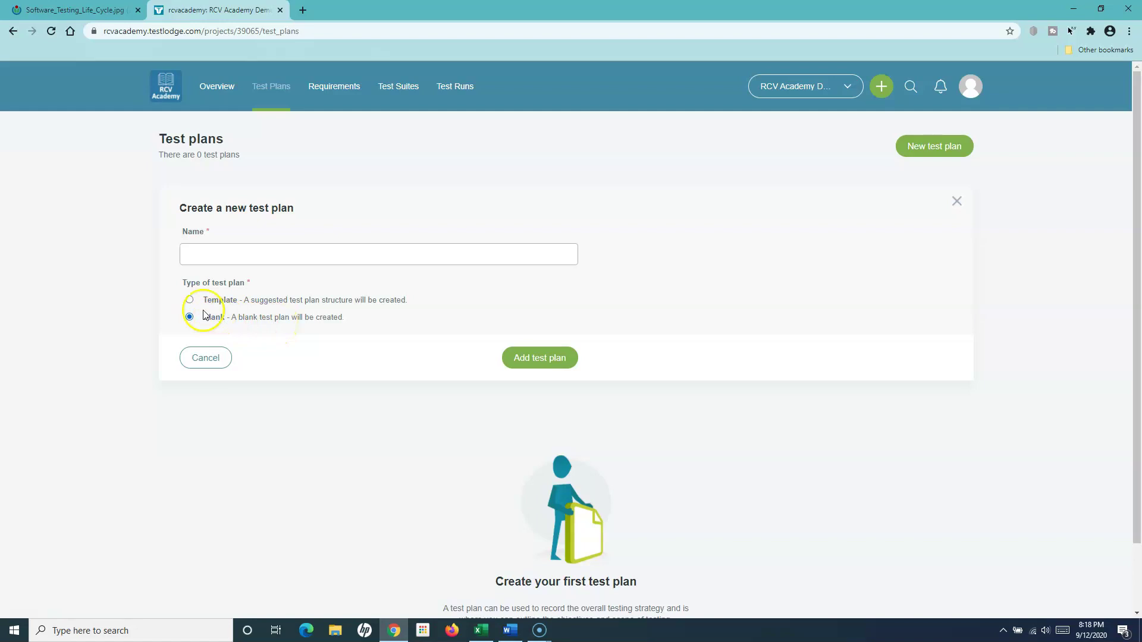
{"action": "left_click", "coordinate": [190, 300]}
{"action": "left_click", "coordinate": [222, 254]}
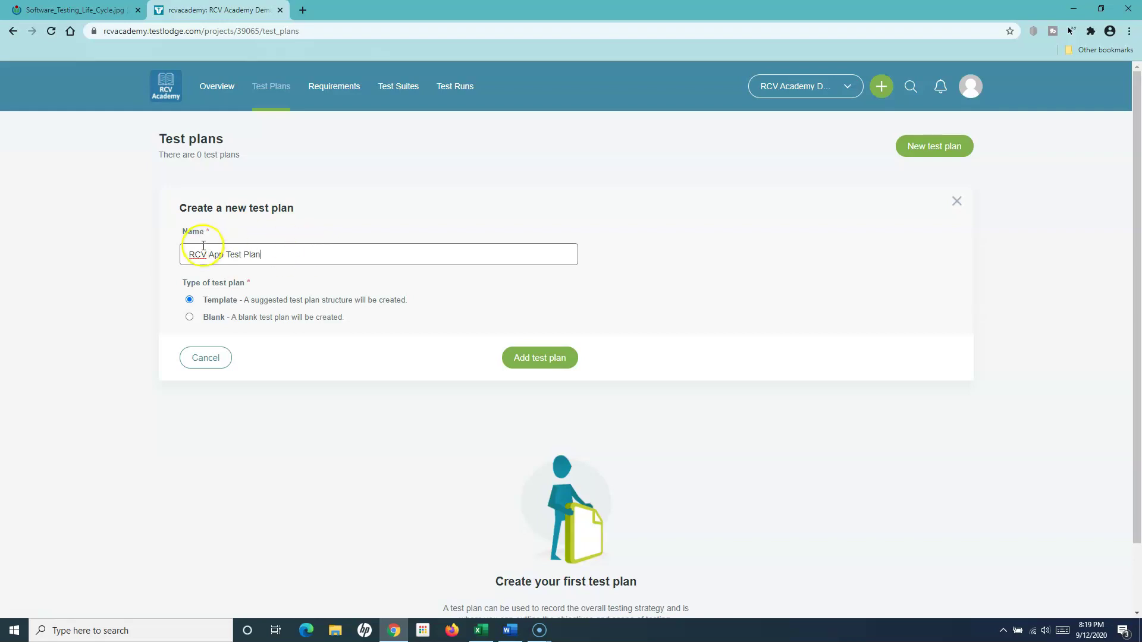
{"action": "left_click", "coordinate": [546, 358]}
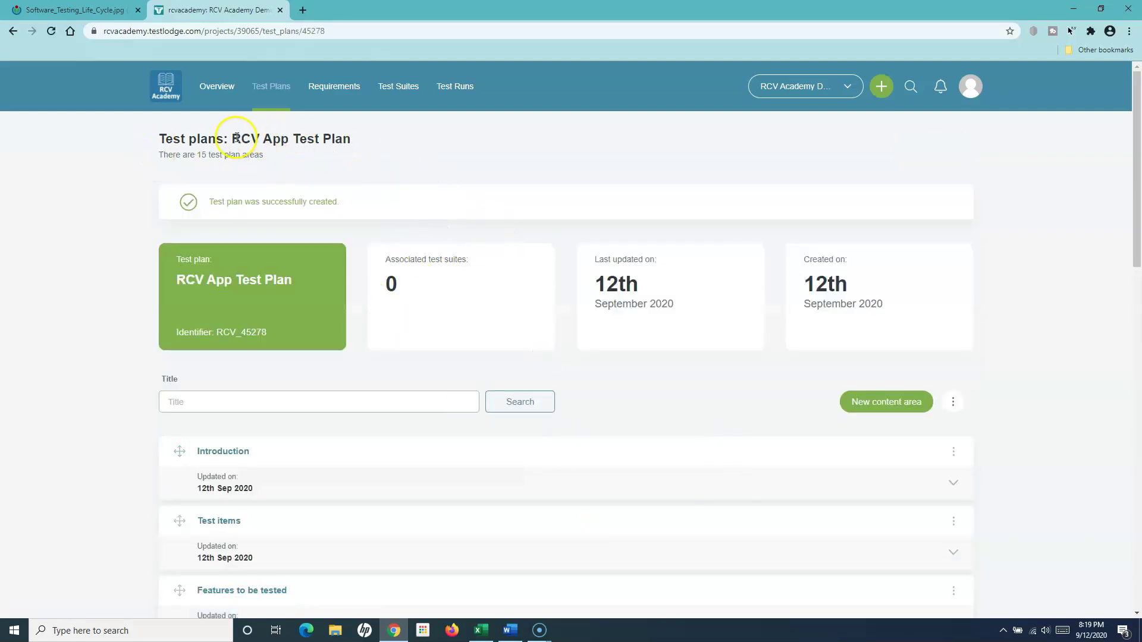
{"action": "left_click_drag", "start_coordinate": [234, 137], "coordinate": [257, 155]}
{"action": "left_click", "coordinate": [278, 161]}
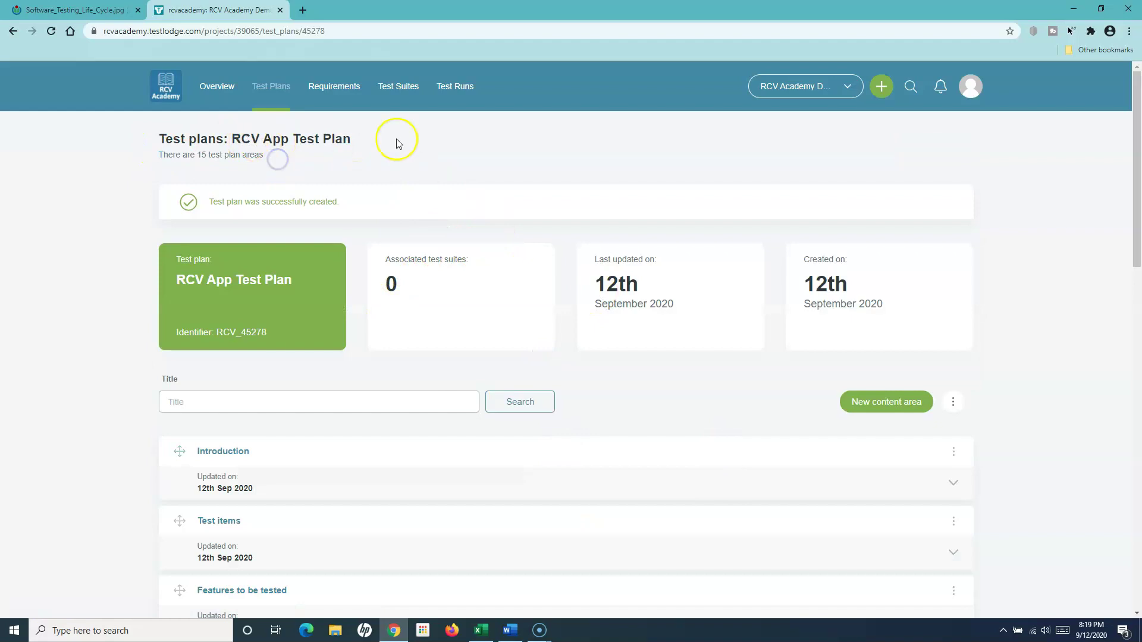
{"action": "left_click_drag", "start_coordinate": [156, 154], "coordinate": [273, 164]}
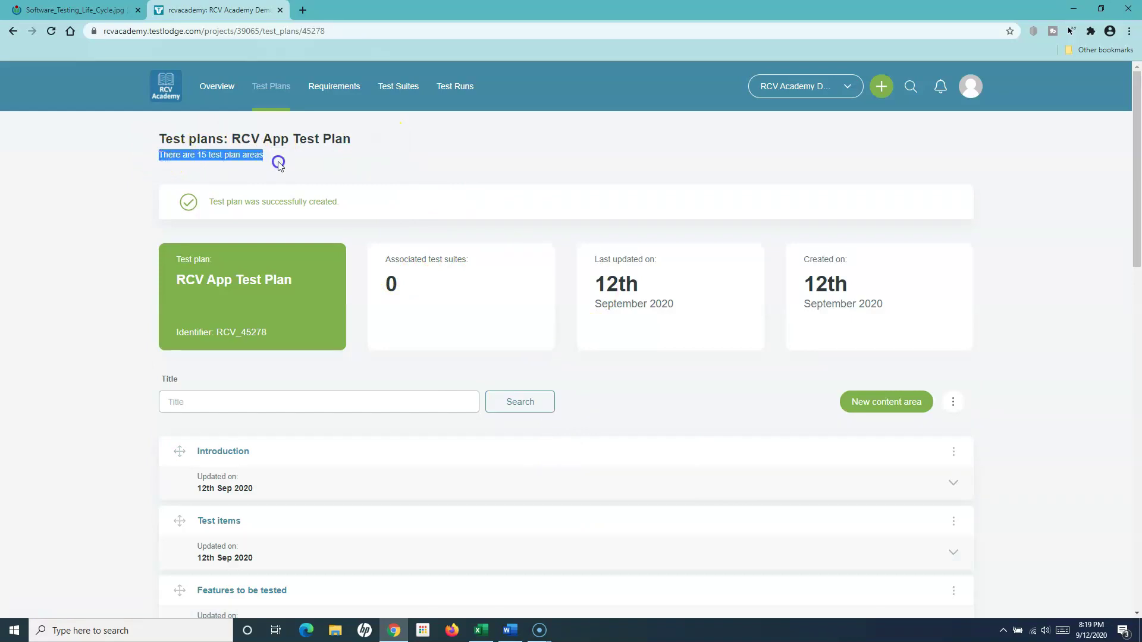
{"action": "left_click", "coordinate": [278, 162]}
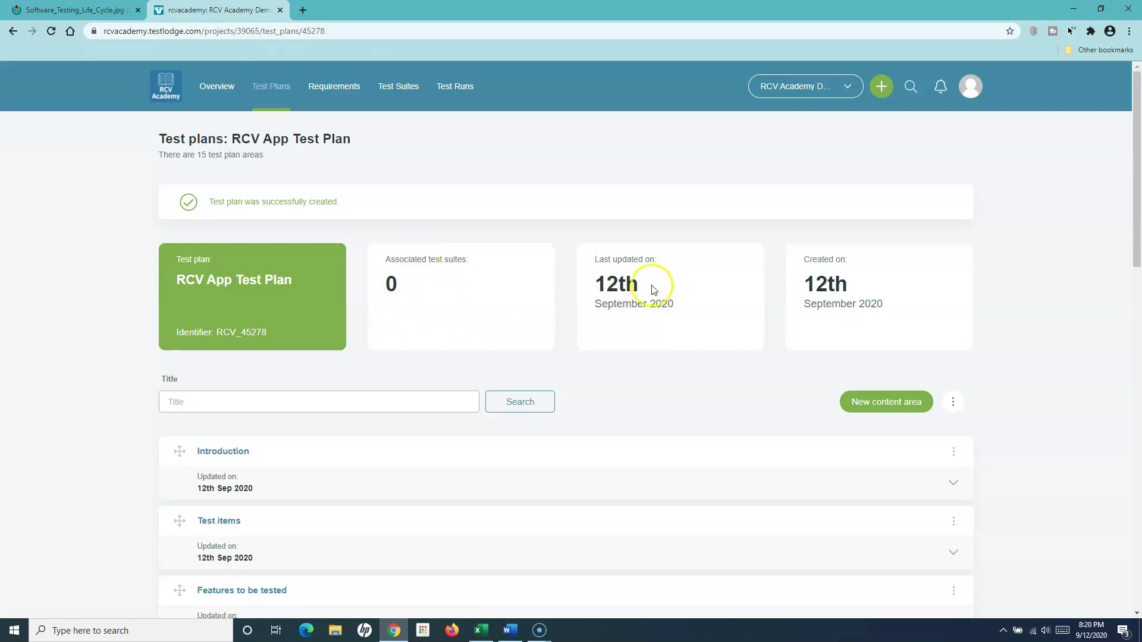
{"action": "left_click_drag", "start_coordinate": [599, 258], "coordinate": [713, 308]}
{"action": "left_click", "coordinate": [714, 307]}
{"action": "left_click_drag", "start_coordinate": [796, 260], "coordinate": [926, 322]}
{"action": "left_click_drag", "start_coordinate": [595, 258], "coordinate": [688, 305]}
{"action": "left_click", "coordinate": [690, 308]}
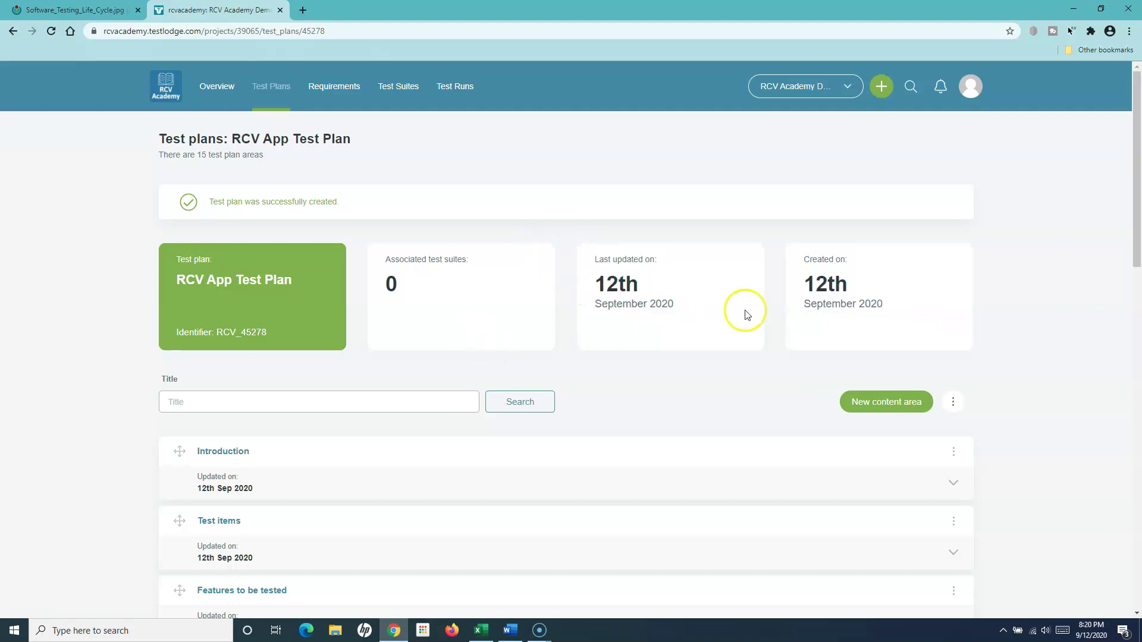
Step: View the Login Module requirements, then reopen RCV App Test Plan from the Test Plans list
{"action": "left_click", "coordinate": [329, 88]}
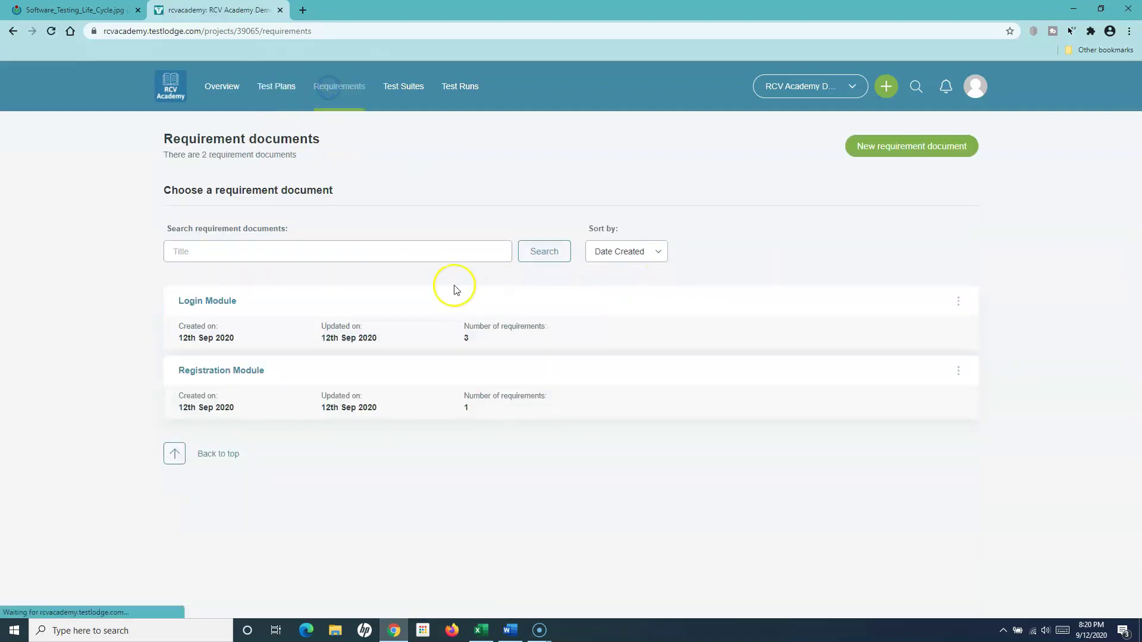
{"action": "left_click", "coordinate": [219, 304]}
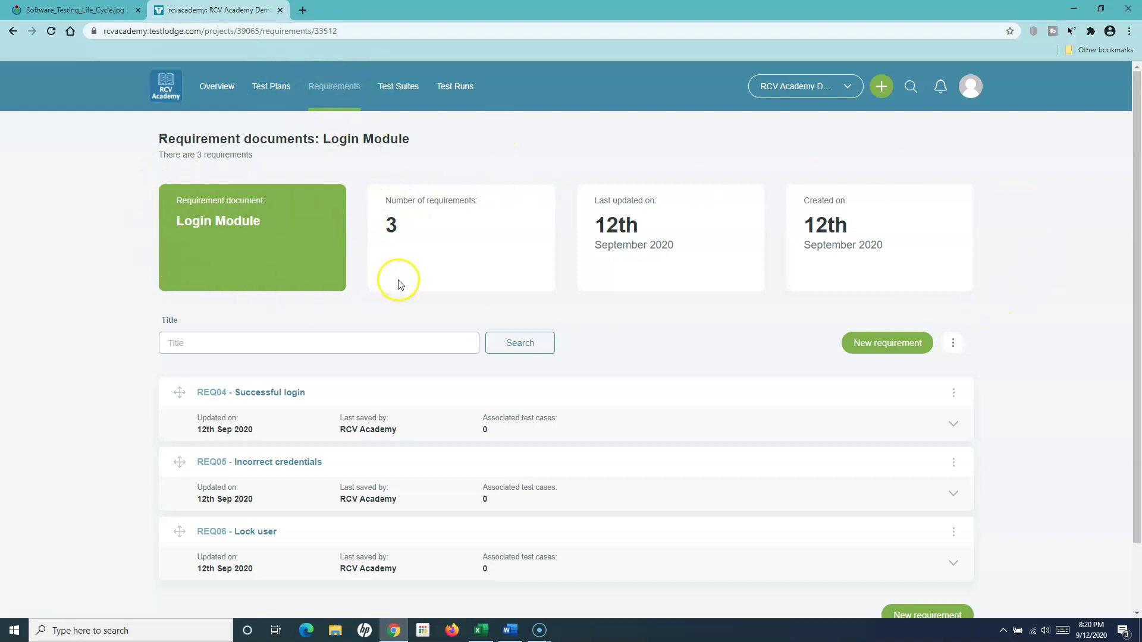
{"action": "left_click", "coordinate": [273, 84]}
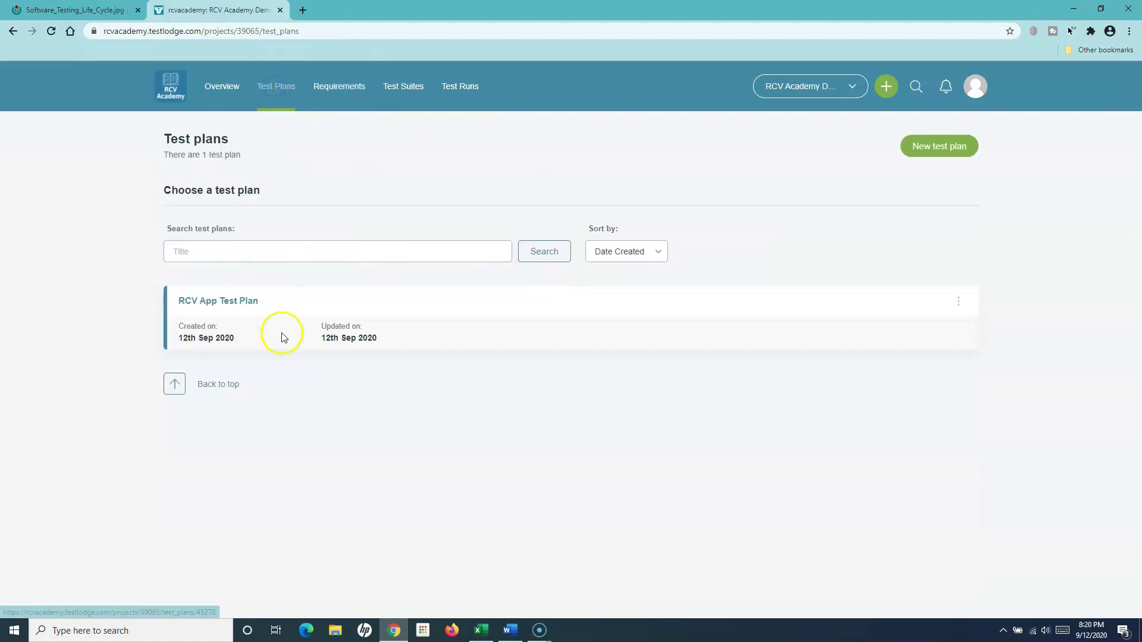
{"action": "left_click", "coordinate": [224, 307]}
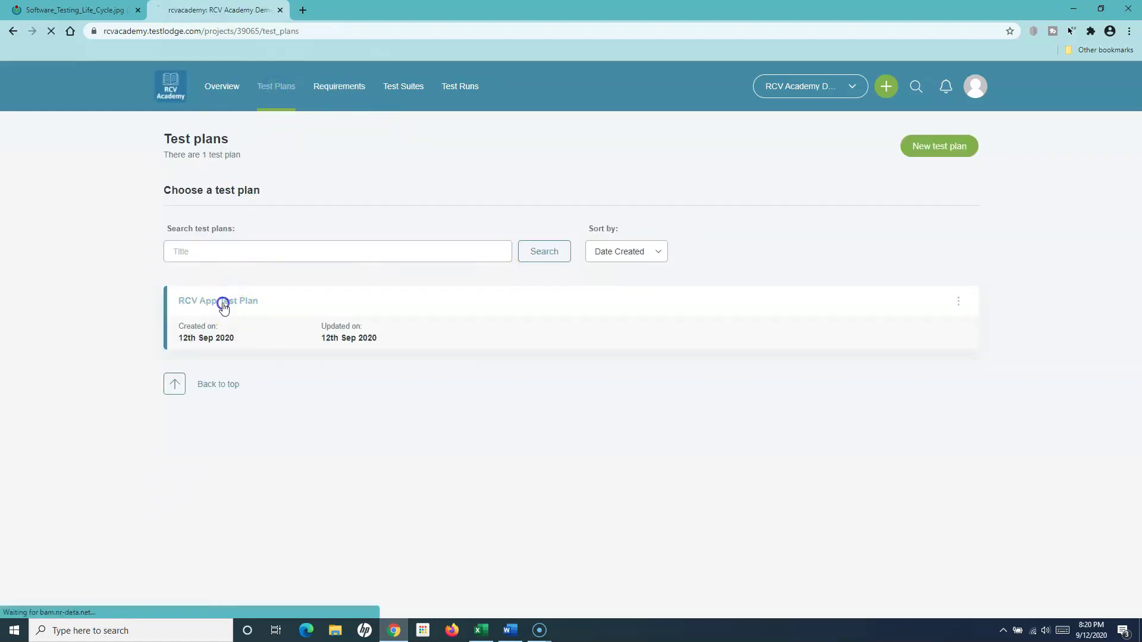
{"action": "scroll", "coordinate": [416, 428], "scroll_direction": "down", "scroll_amount": 3}
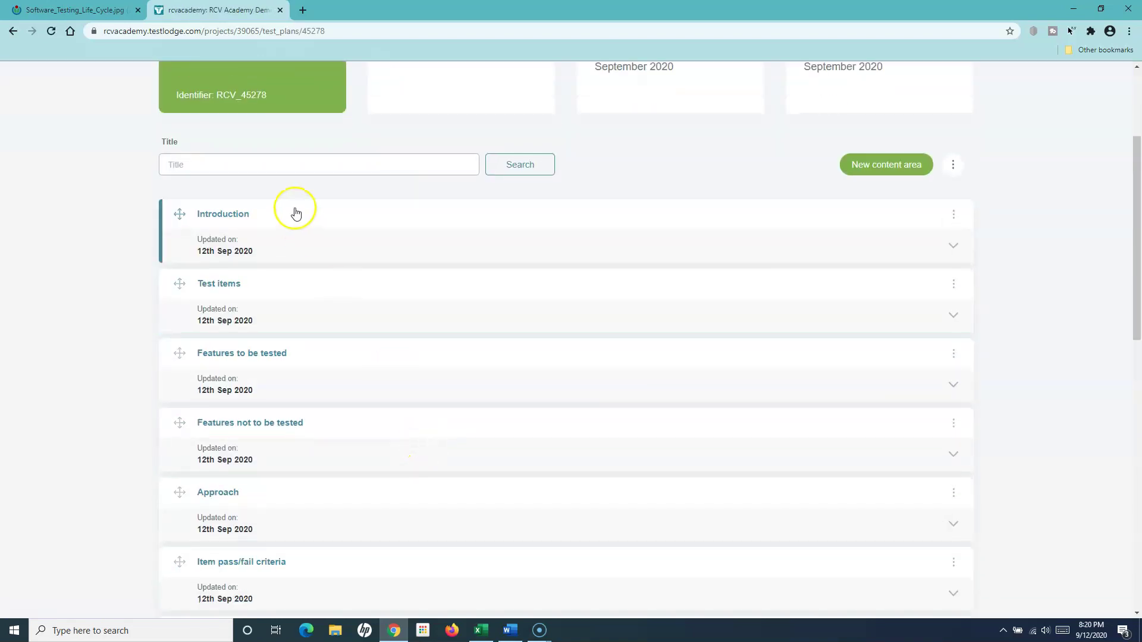
{"action": "scroll", "coordinate": [303, 398], "scroll_direction": "up", "scroll_amount": 3}
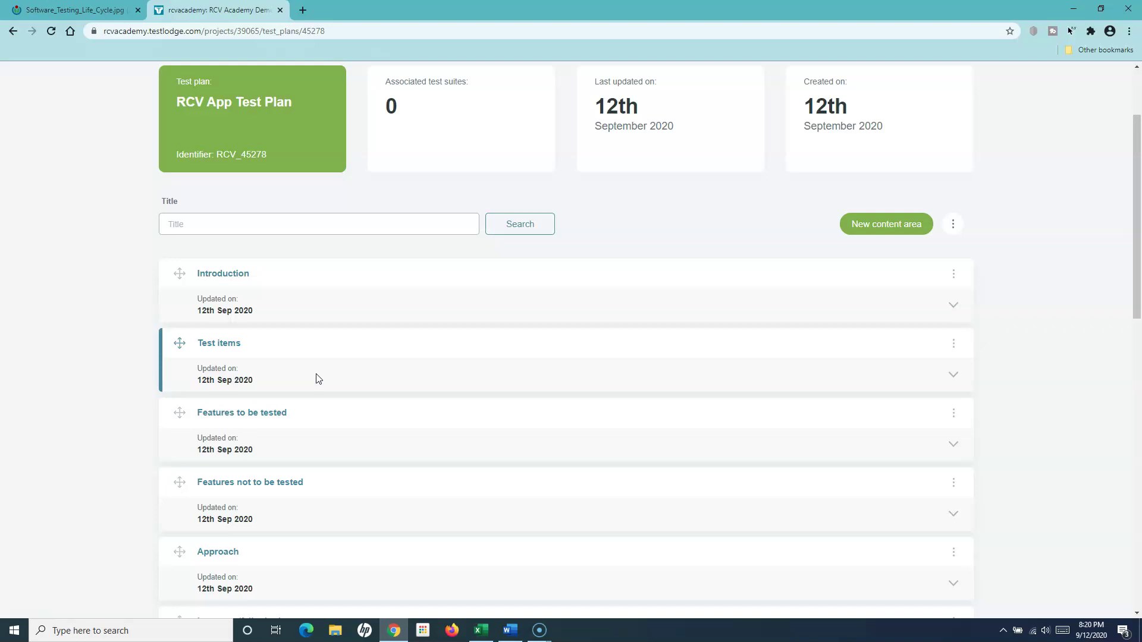
{"action": "left_click", "coordinate": [200, 276]}
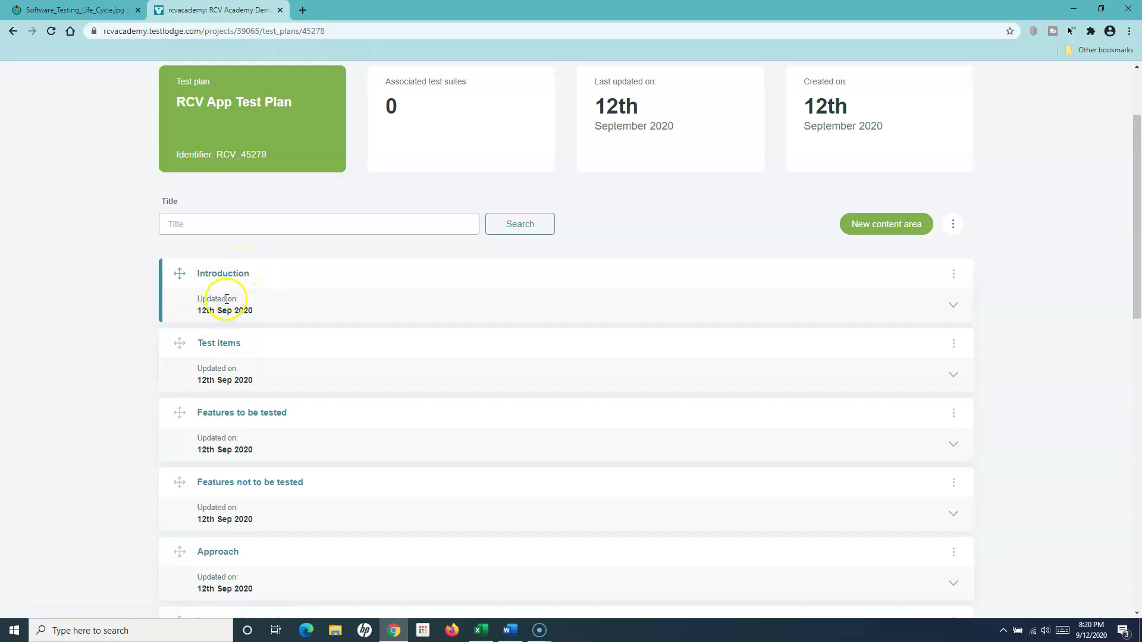
{"action": "scroll", "coordinate": [292, 360], "scroll_direction": "down", "scroll_amount": 2}
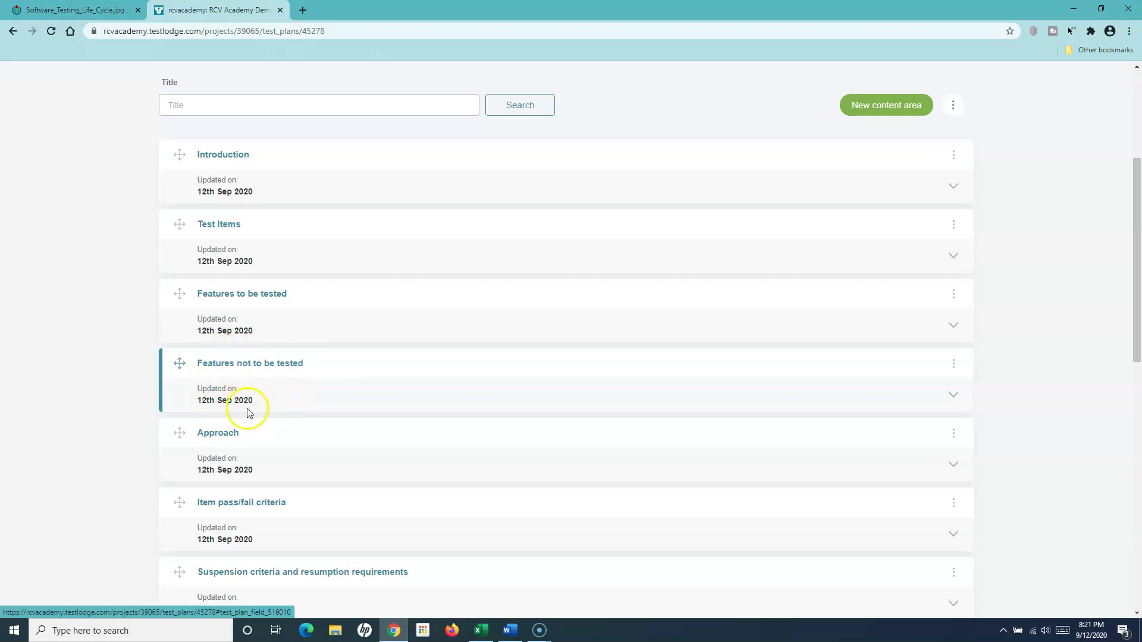
{"action": "scroll", "coordinate": [297, 386], "scroll_direction": "down", "scroll_amount": 3}
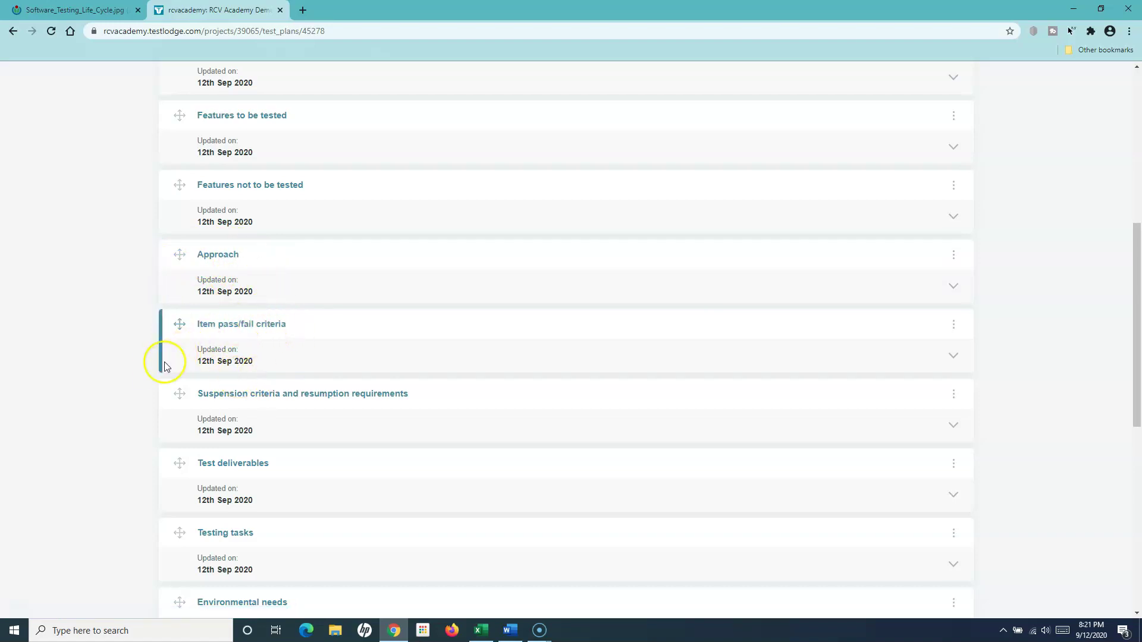
{"action": "scroll", "coordinate": [166, 366], "scroll_direction": "down", "scroll_amount": 2}
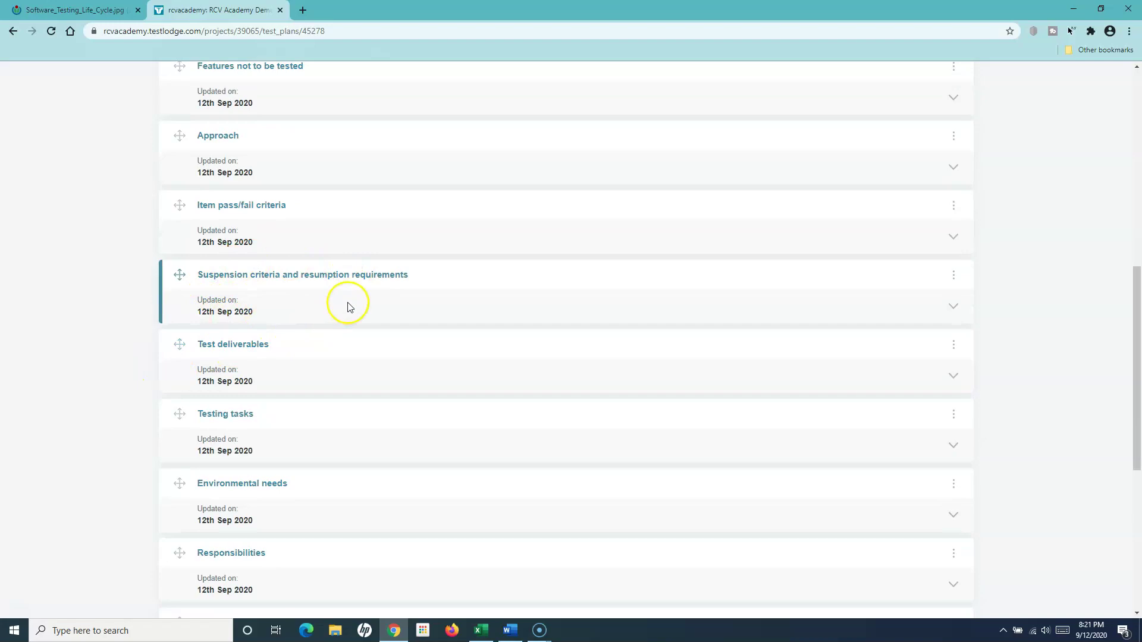
{"action": "scroll", "coordinate": [324, 398], "scroll_direction": "down", "scroll_amount": 3}
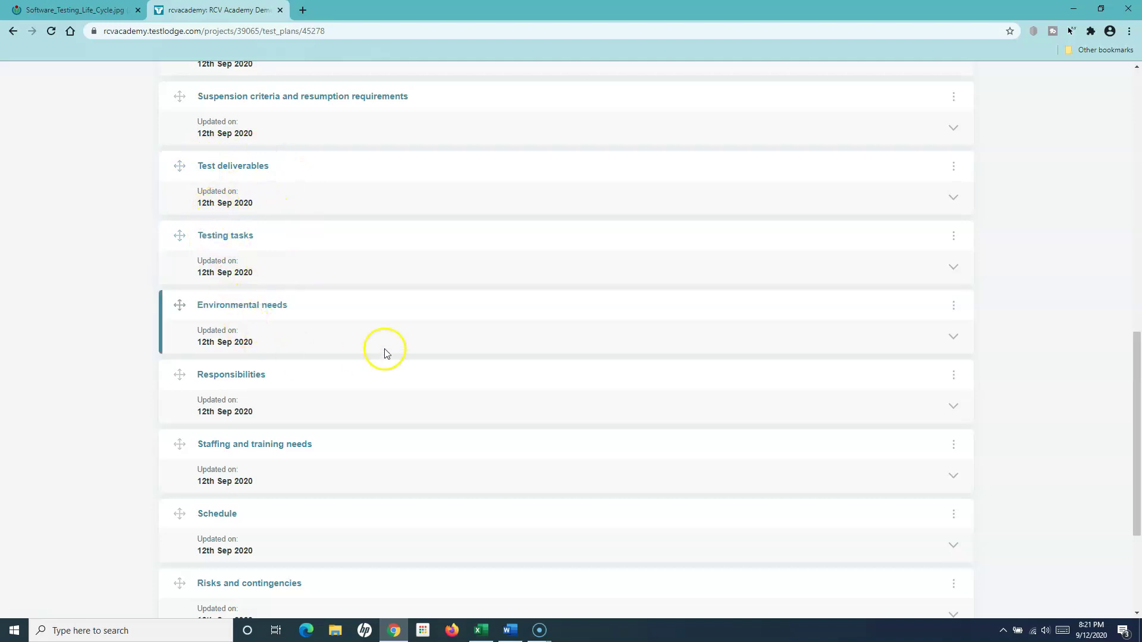
{"action": "scroll", "coordinate": [383, 352], "scroll_direction": "down", "scroll_amount": 2}
{"action": "scroll", "coordinate": [267, 414], "scroll_direction": "down", "scroll_amount": 2}
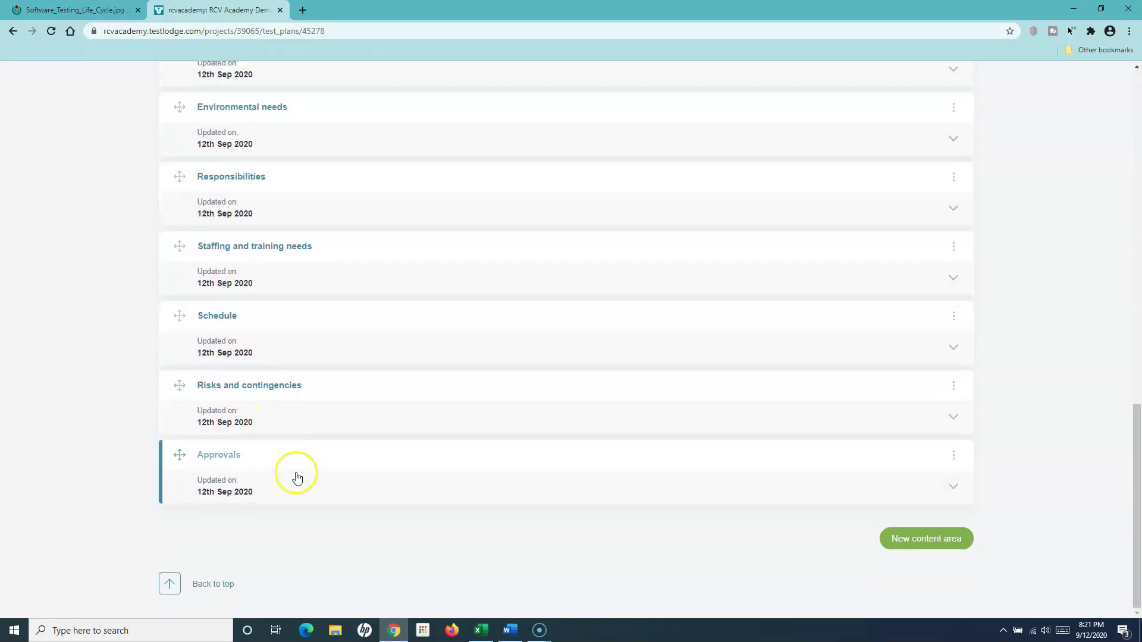
{"action": "scroll", "coordinate": [398, 473], "scroll_direction": "up", "scroll_amount": 9}
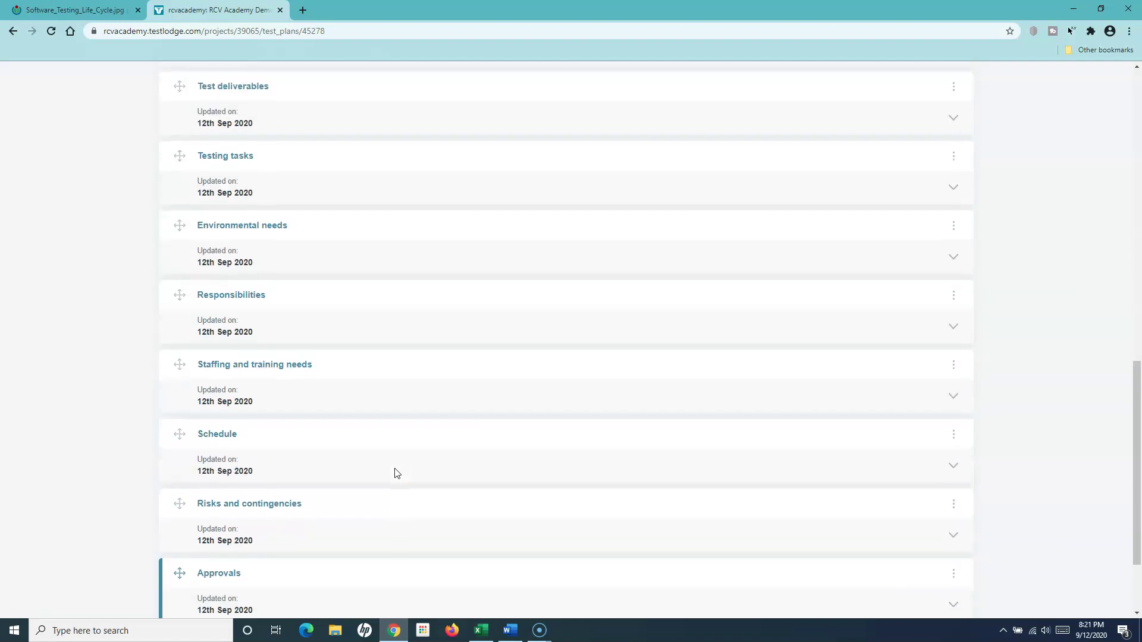
{"action": "scroll", "coordinate": [397, 473], "scroll_direction": "up", "scroll_amount": 6}
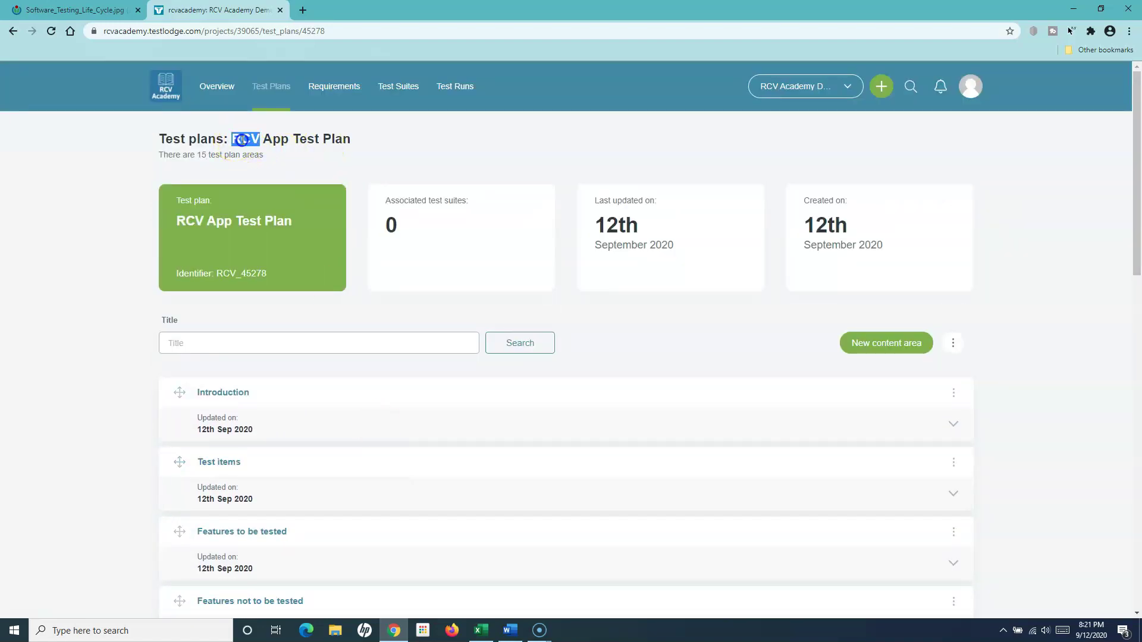
{"action": "left_click_drag", "start_coordinate": [242, 140], "coordinate": [382, 143]}
{"action": "left_click", "coordinate": [382, 144]}
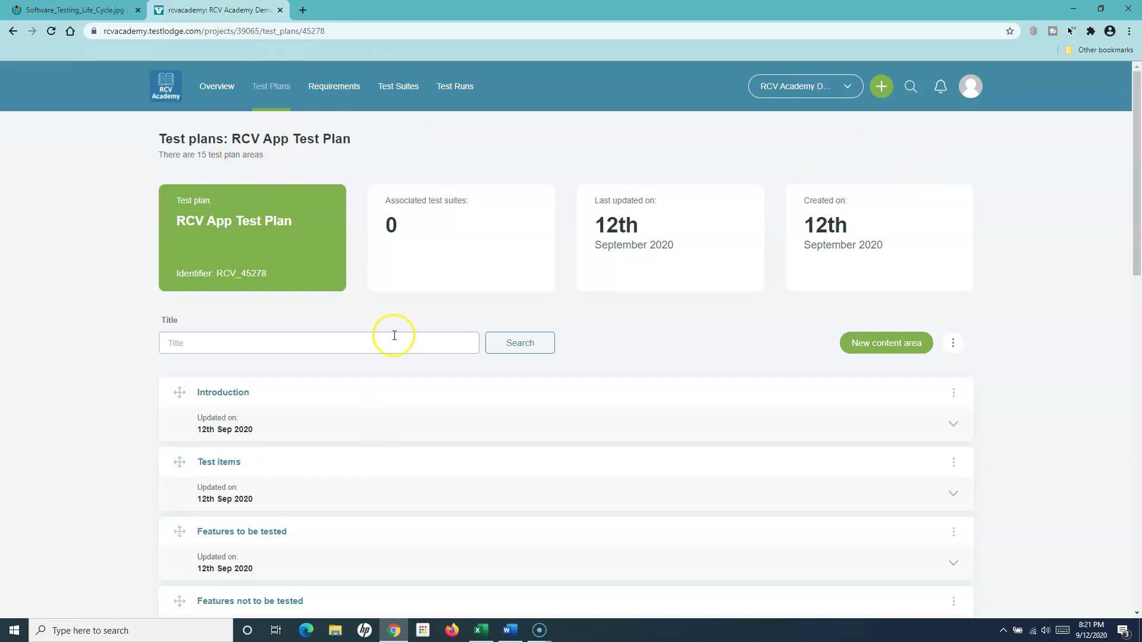
{"action": "scroll", "coordinate": [404, 340], "scroll_direction": "down", "scroll_amount": 3}
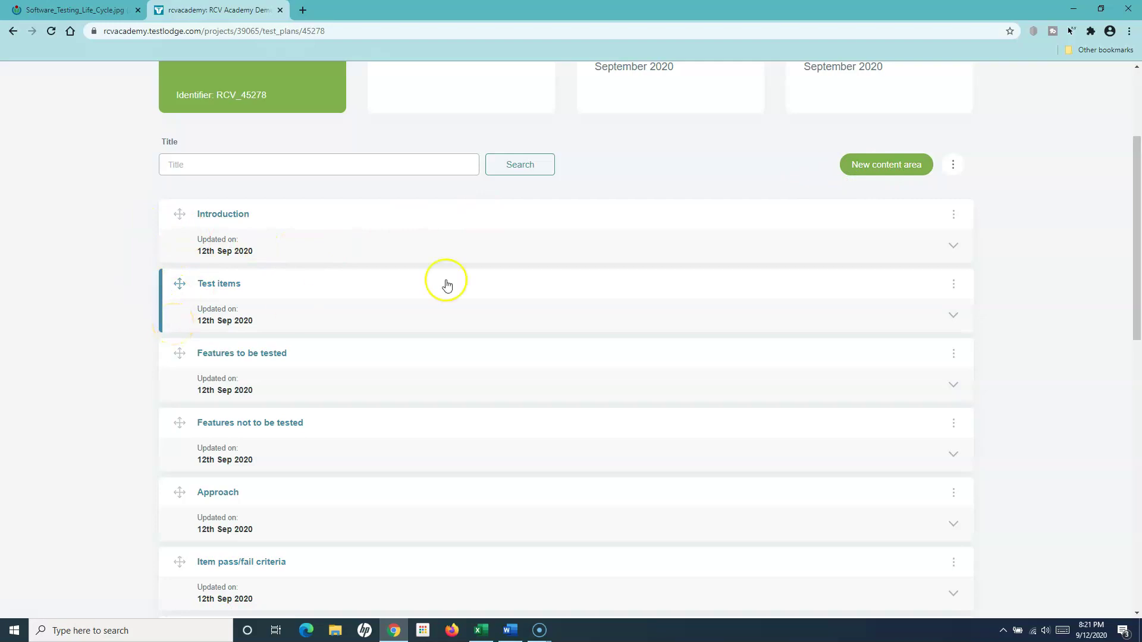
{"action": "scroll", "coordinate": [704, 197], "scroll_direction": "down", "scroll_amount": 8}
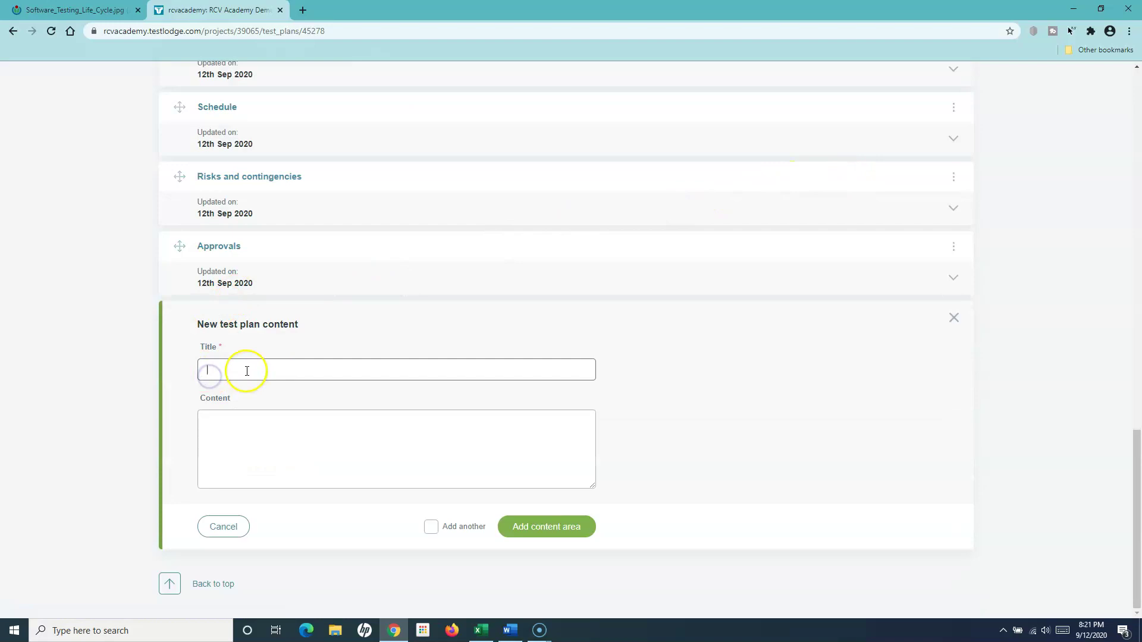
Step: Add a new content area titled 'Testers' at the end of RCV App Test Plan
{"action": "left_click_drag", "start_coordinate": [186, 326], "coordinate": [341, 329]}
{"action": "left_click", "coordinate": [341, 329]}
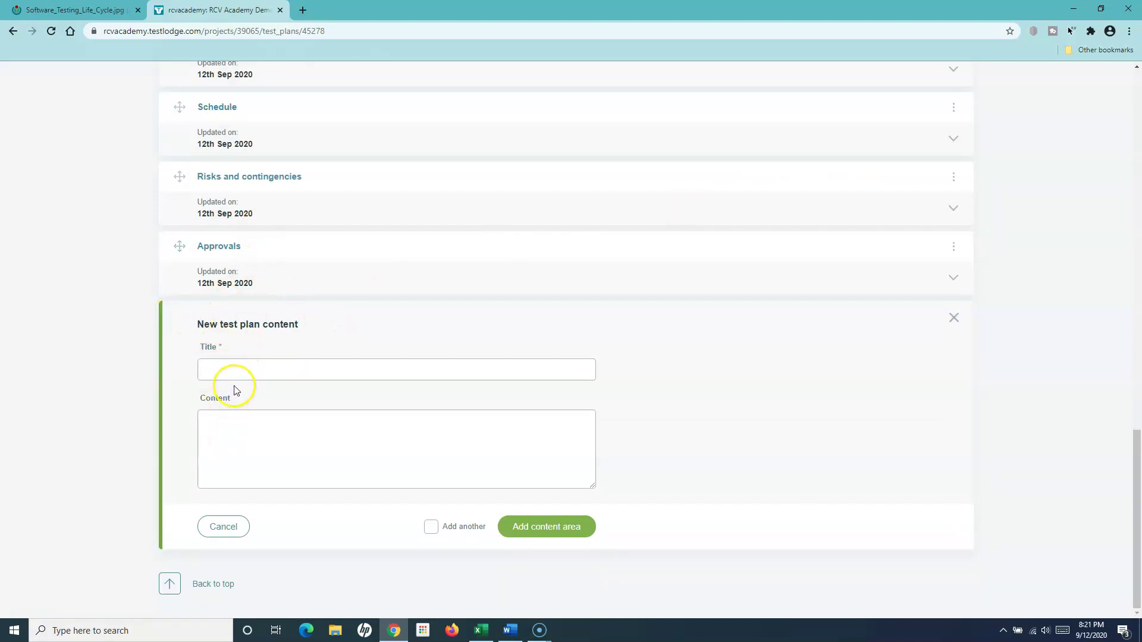
{"action": "left_click", "coordinate": [247, 374]}
{"action": "scroll", "coordinate": [362, 433], "scroll_direction": "up", "scroll_amount": 4}
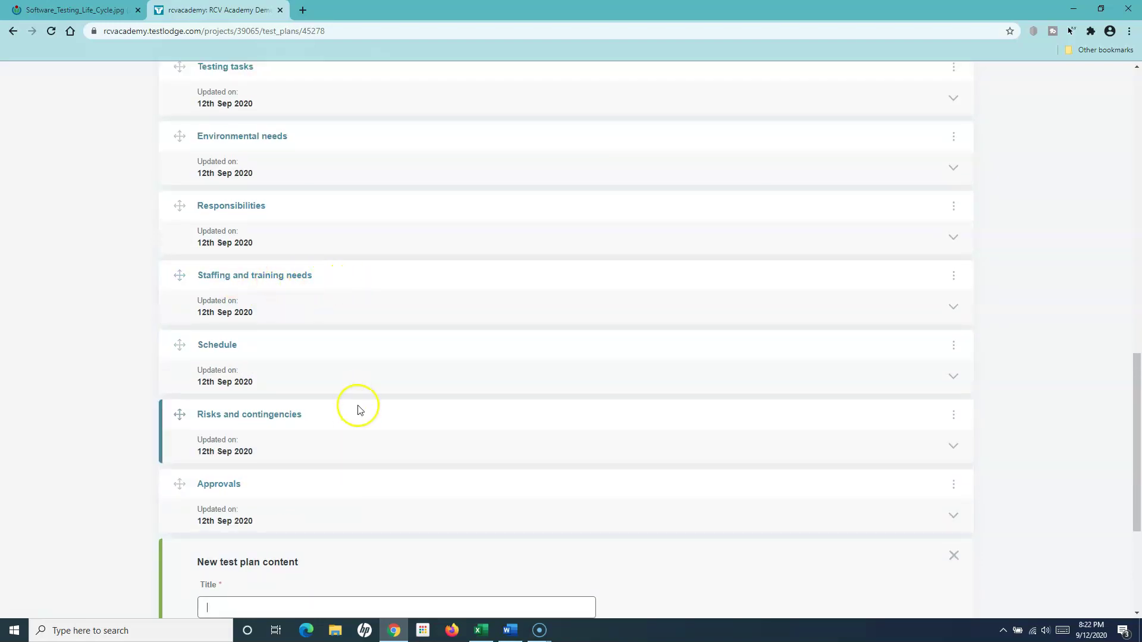
{"action": "scroll", "coordinate": [359, 409], "scroll_direction": "down", "scroll_amount": 4}
{"action": "left_click", "coordinate": [281, 368]}
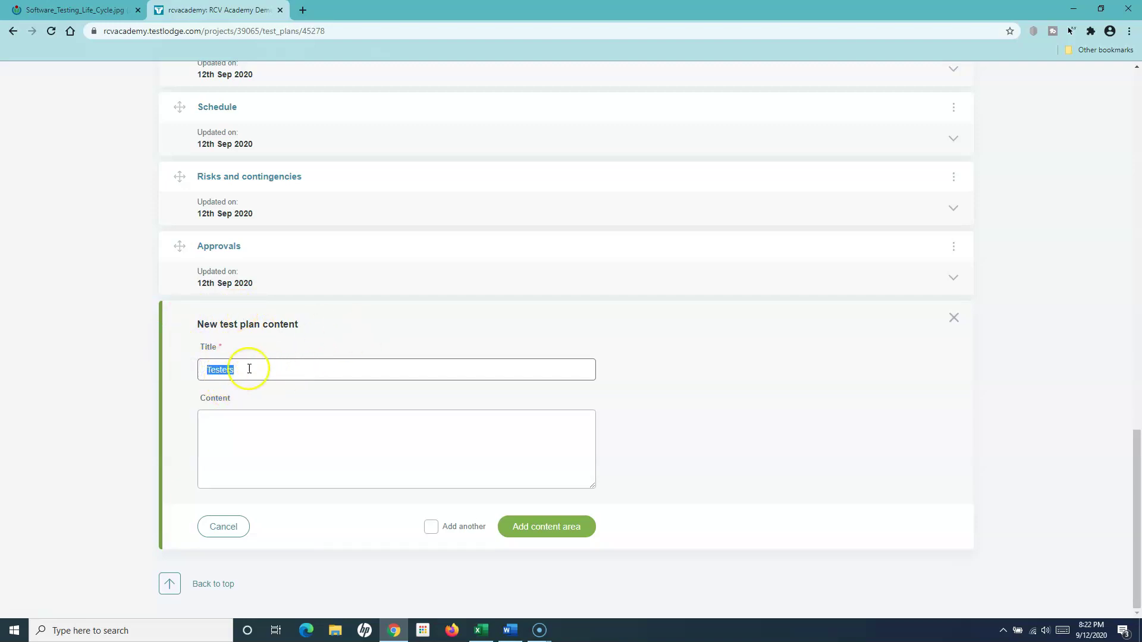
{"action": "left_click", "coordinate": [243, 422]}
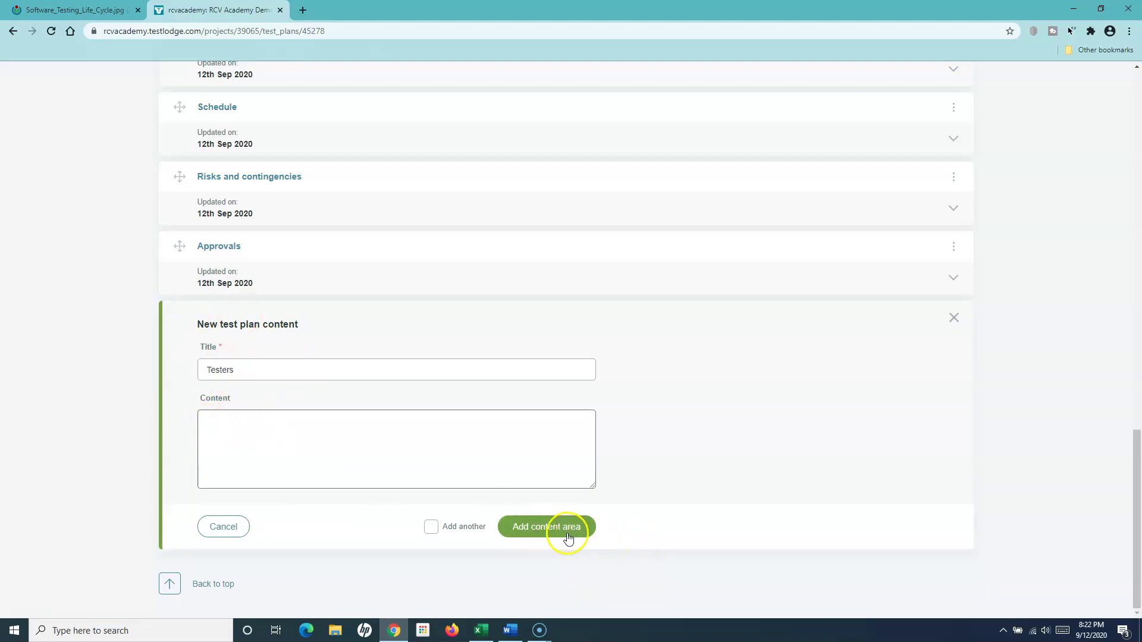
{"action": "left_click", "coordinate": [431, 530]}
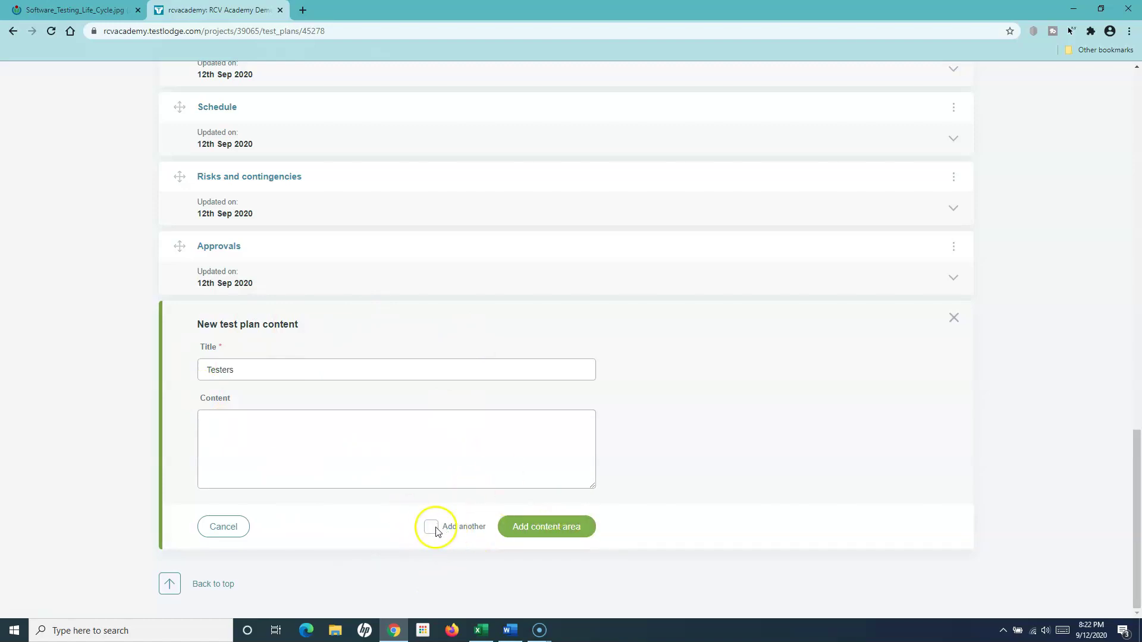
{"action": "left_click", "coordinate": [544, 528]}
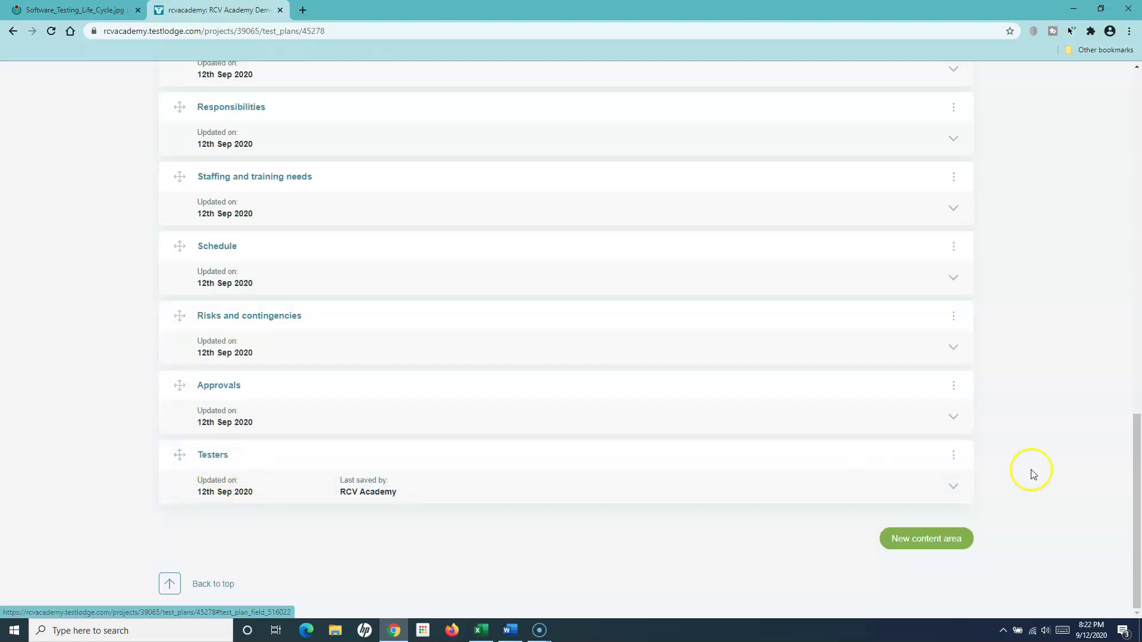
{"action": "left_click", "coordinate": [954, 489]}
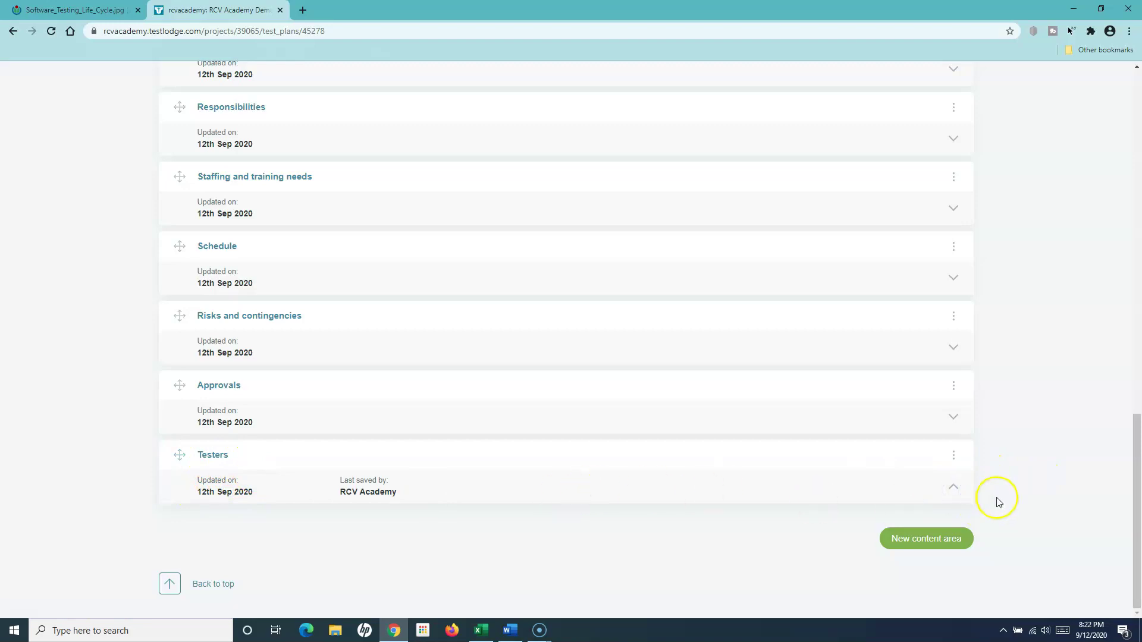
{"action": "left_click", "coordinate": [956, 460]}
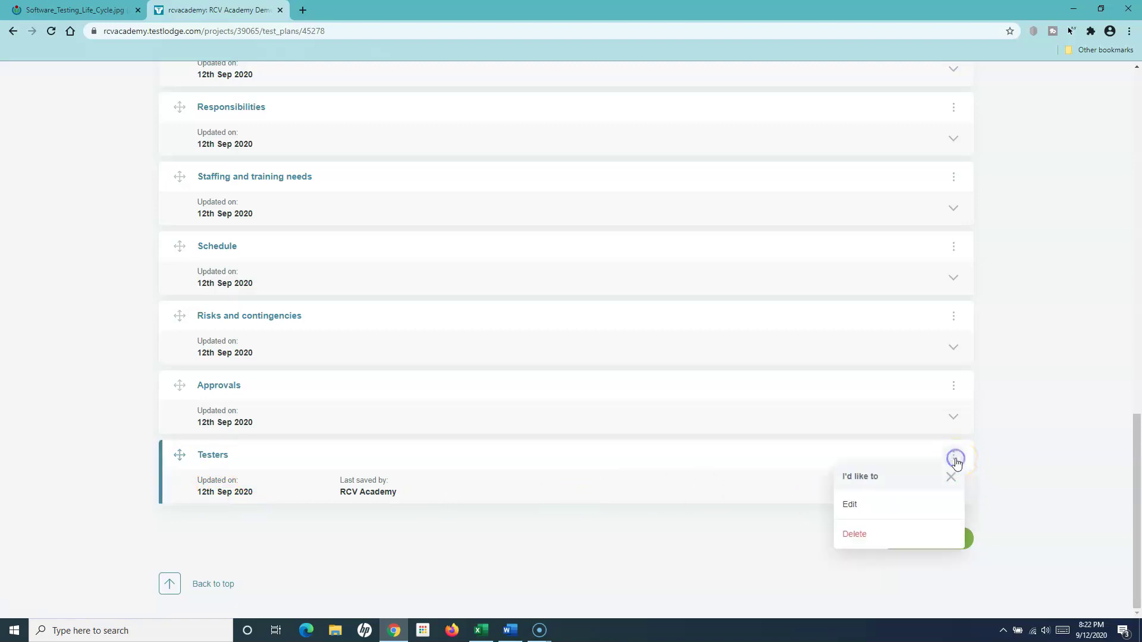
{"action": "left_click", "coordinate": [873, 508]}
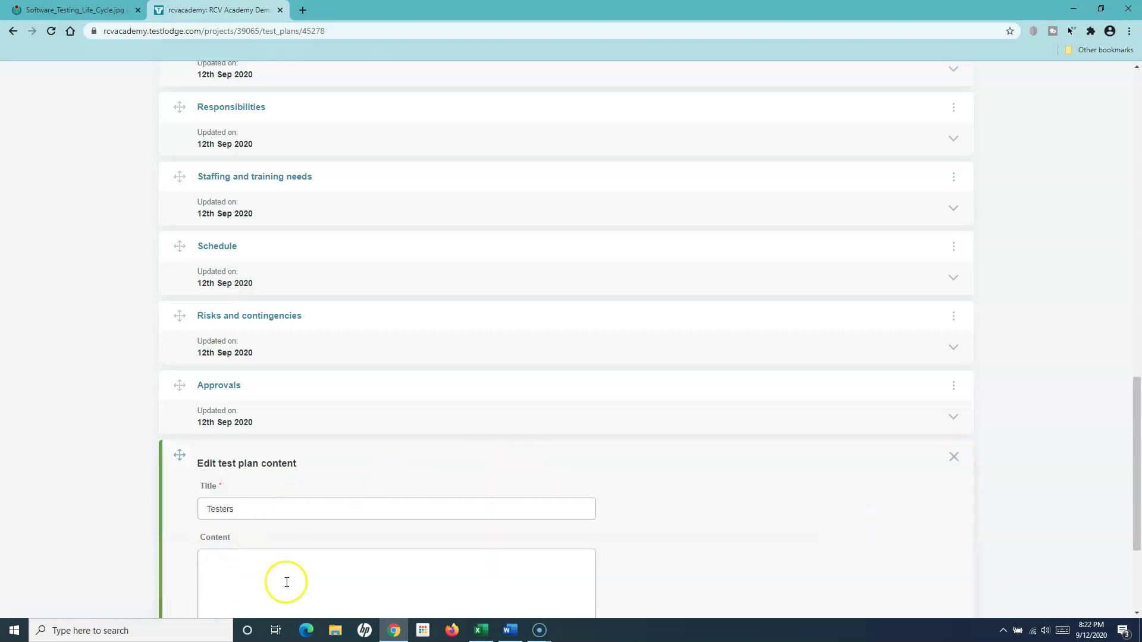
{"action": "scroll", "coordinate": [286, 579], "scroll_direction": "down", "scroll_amount": 3}
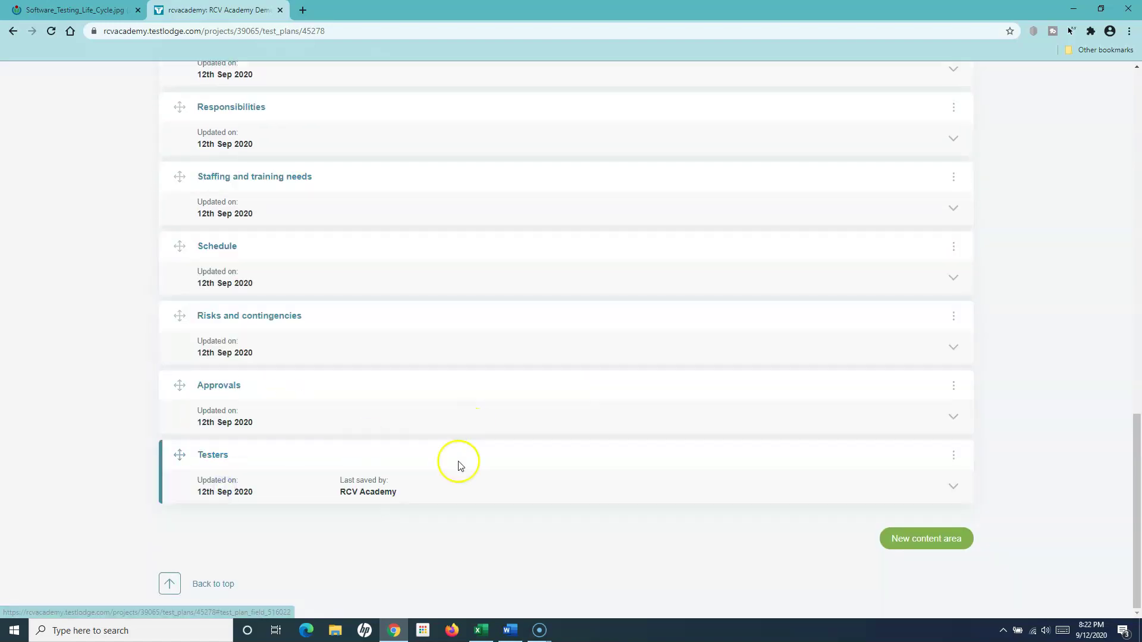
{"action": "scroll", "coordinate": [459, 466], "scroll_direction": "up", "scroll_amount": 4}
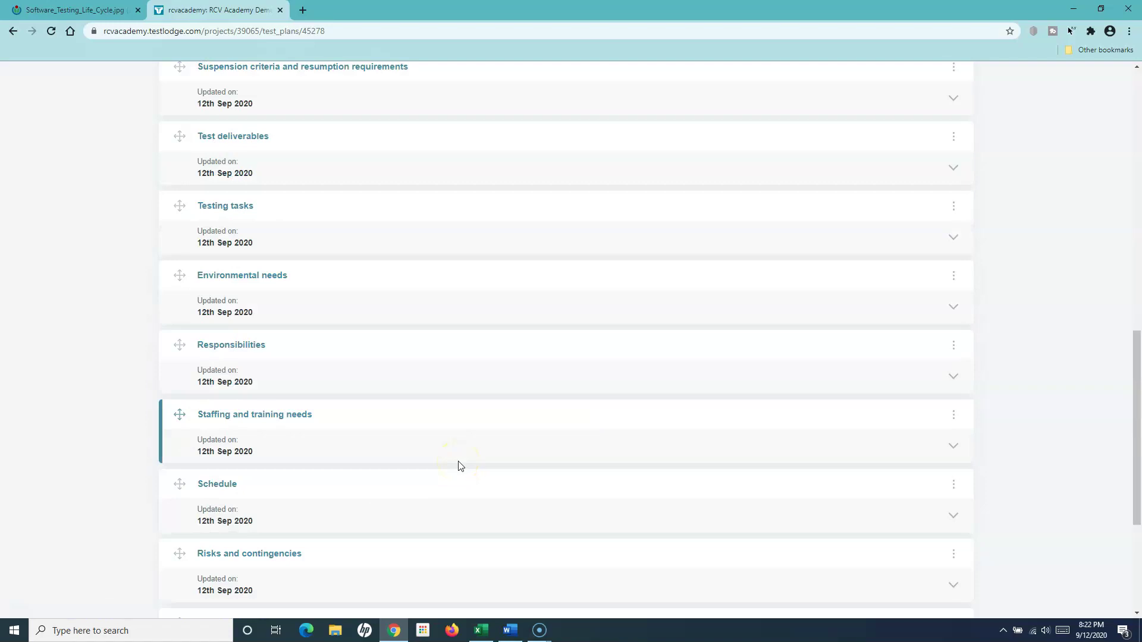
{"action": "scroll", "coordinate": [394, 446], "scroll_direction": "up", "scroll_amount": 5}
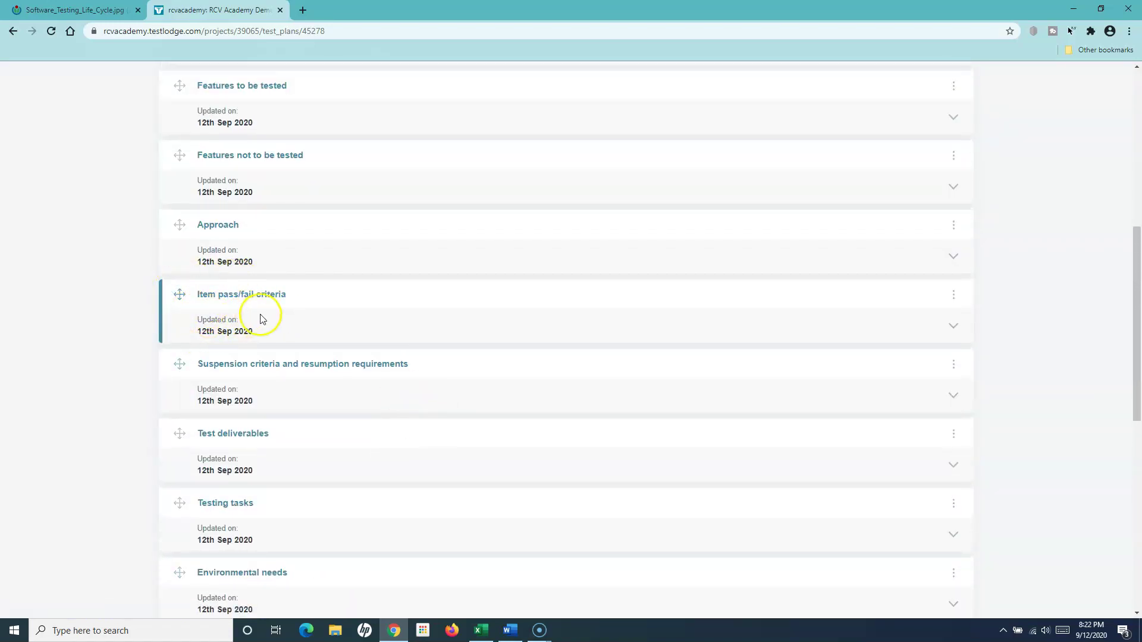
{"action": "scroll", "coordinate": [226, 340], "scroll_direction": "up", "scroll_amount": 2}
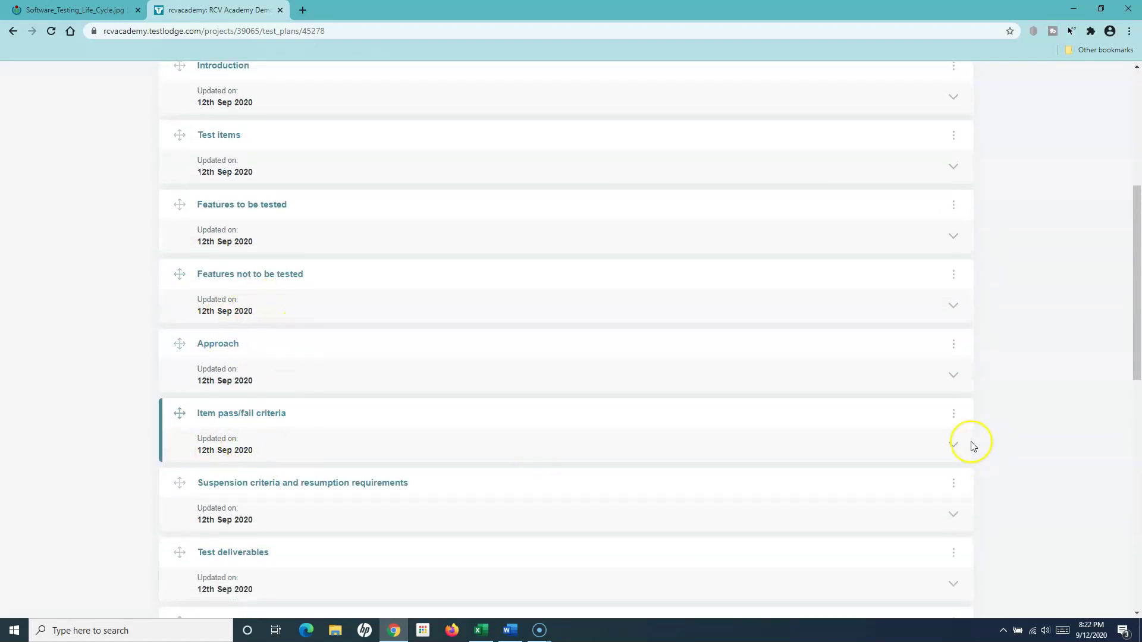
{"action": "left_click", "coordinate": [959, 419]}
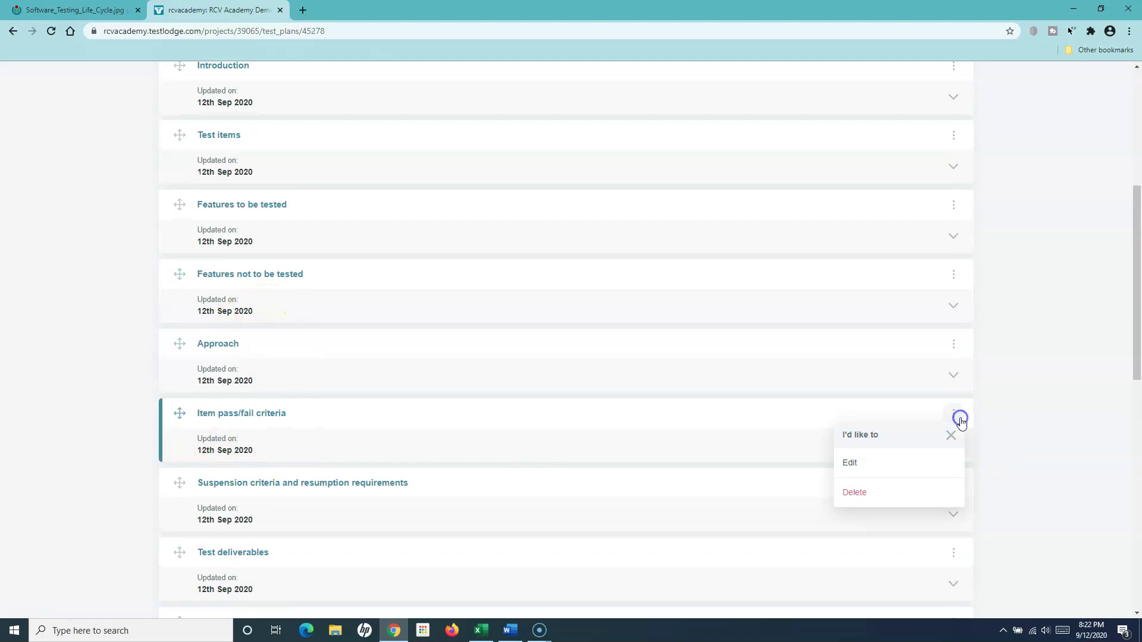
{"action": "left_click", "coordinate": [865, 468]}
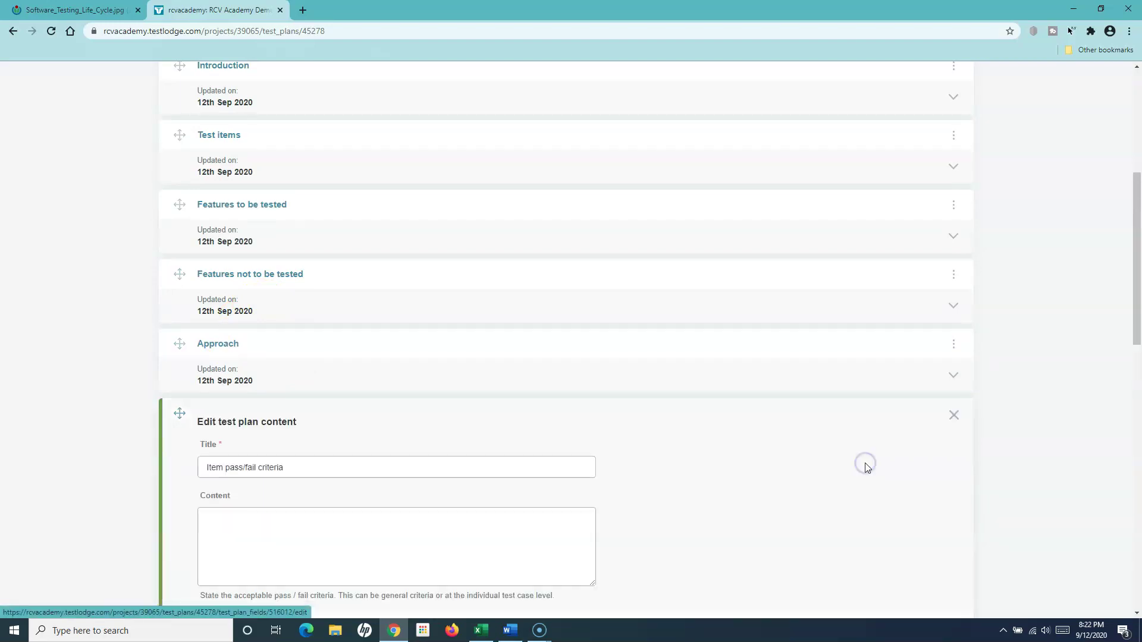
{"action": "scroll", "coordinate": [224, 489], "scroll_direction": "down", "scroll_amount": 2}
{"action": "left_click", "coordinate": [240, 423]}
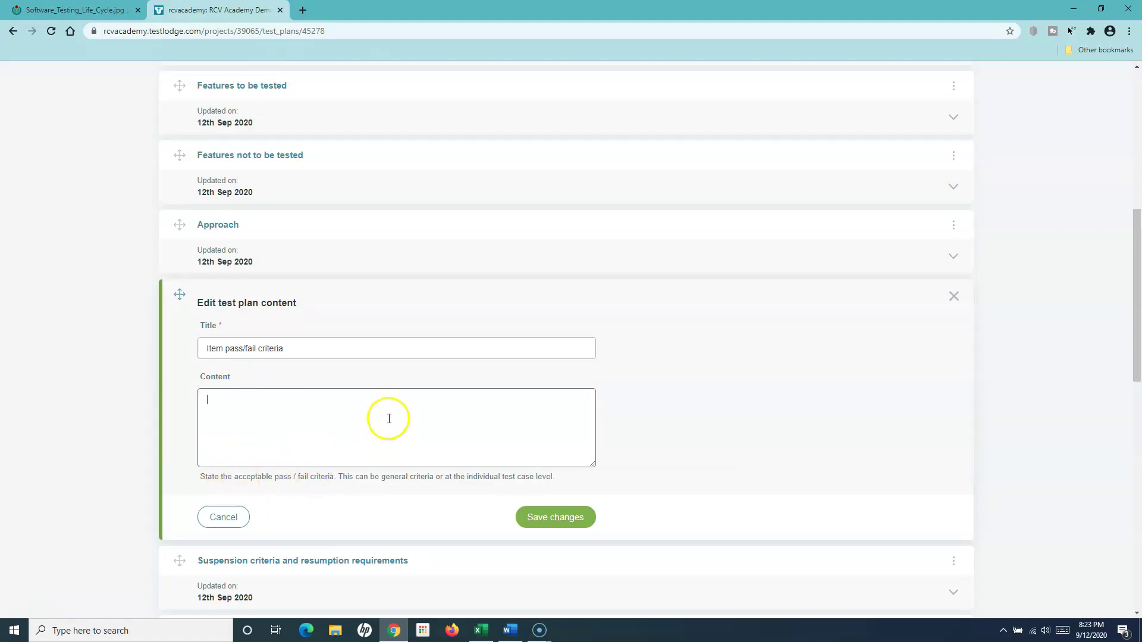
{"action": "left_click", "coordinate": [224, 517]}
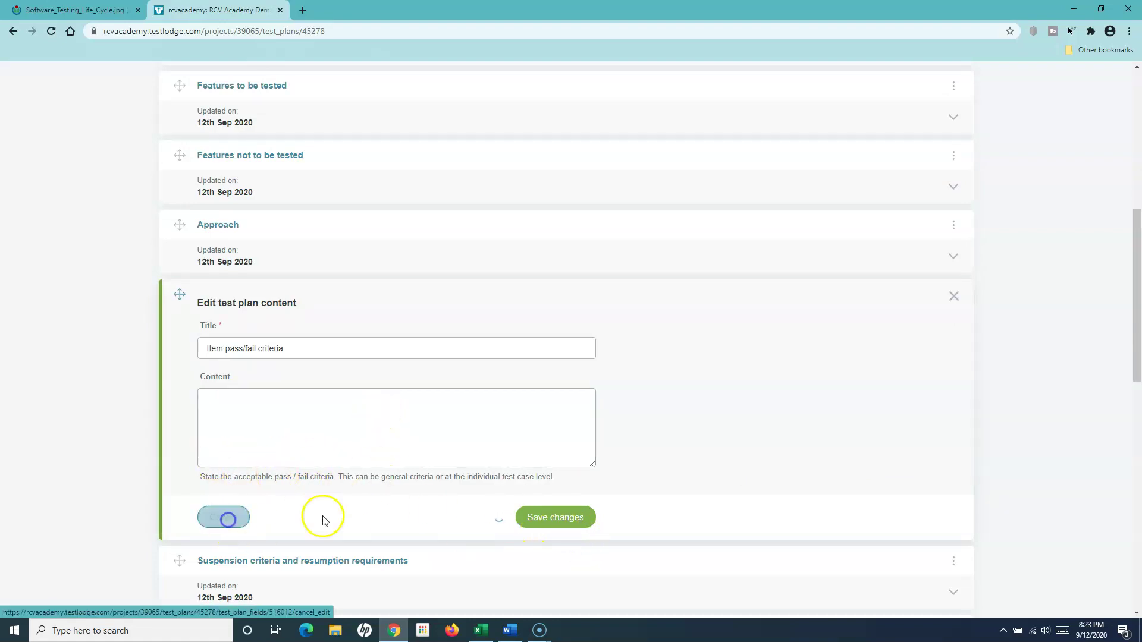
{"action": "scroll", "coordinate": [589, 466], "scroll_direction": "up", "scroll_amount": 10}
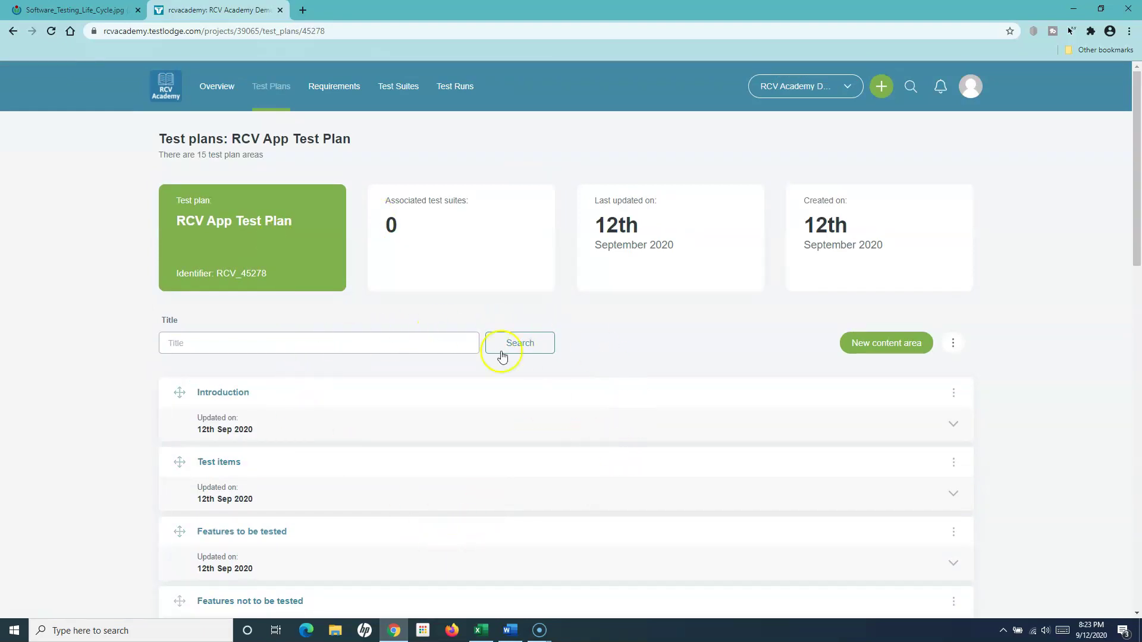
Step: Delete the Testers content area from the bottom of the plan and confirm the removal
{"action": "left_click_drag", "start_coordinate": [236, 141], "coordinate": [377, 145]}
{"action": "left_click", "coordinate": [378, 147]}
{"action": "scroll", "coordinate": [702, 372], "scroll_direction": "down", "scroll_amount": 2}
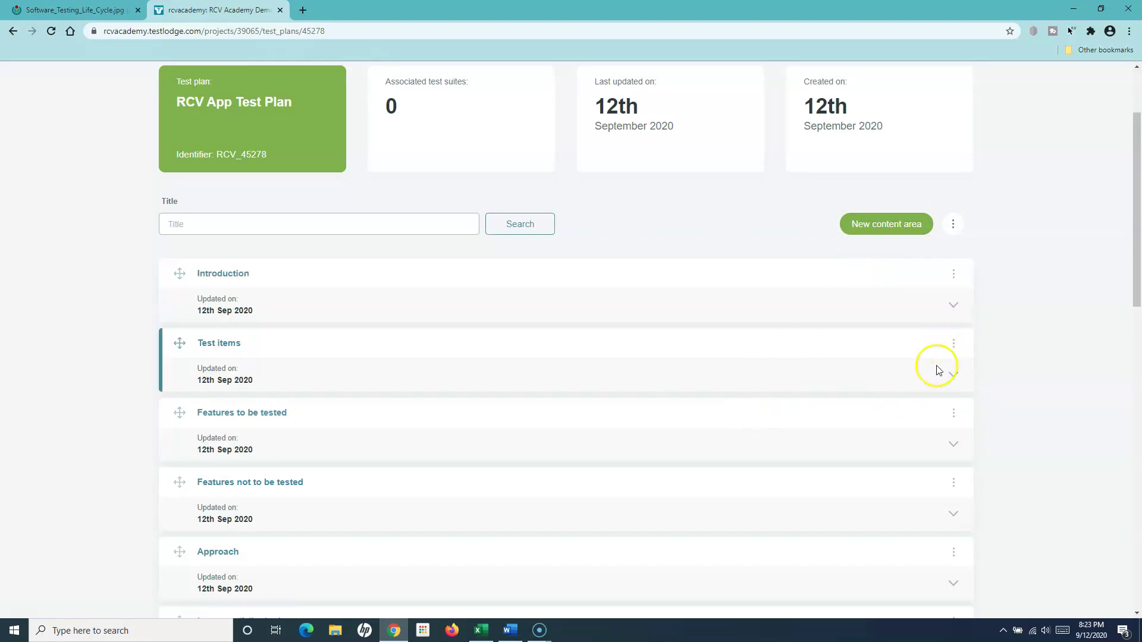
{"action": "scroll", "coordinate": [803, 497], "scroll_direction": "down", "scroll_amount": 15}
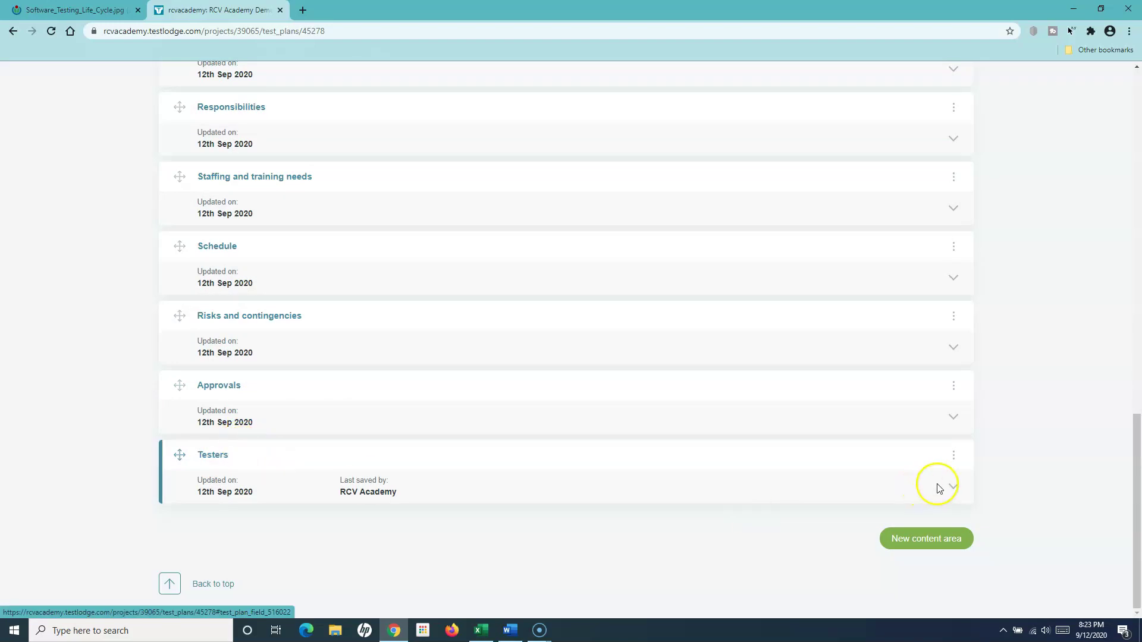
{"action": "left_click", "coordinate": [954, 456]}
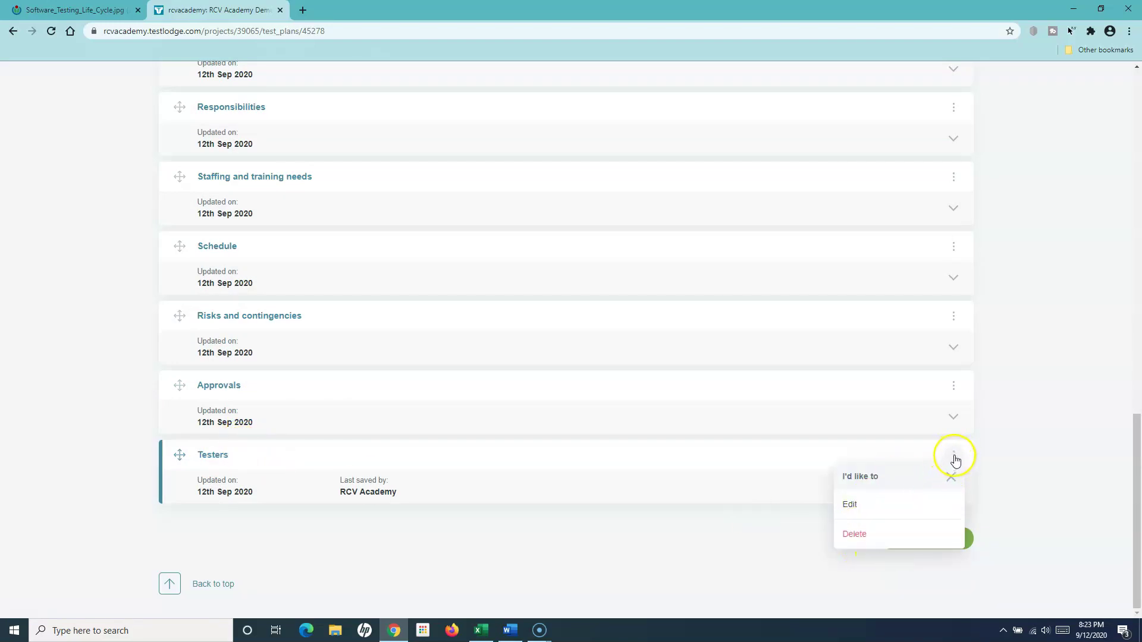
{"action": "left_click", "coordinate": [880, 539]}
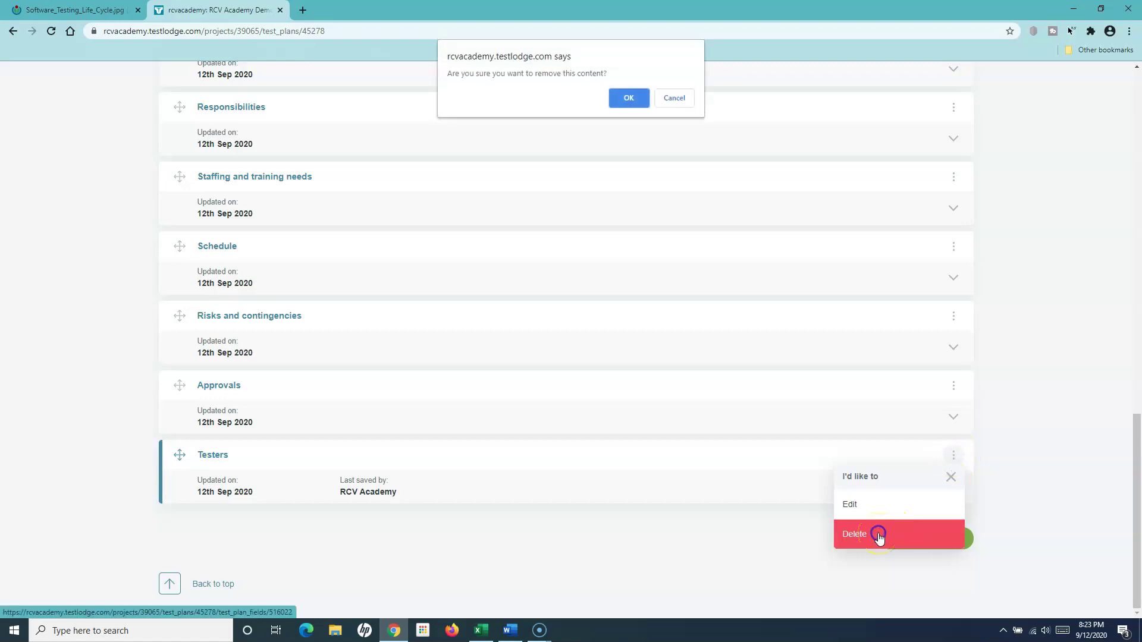
{"action": "left_click", "coordinate": [640, 104]}
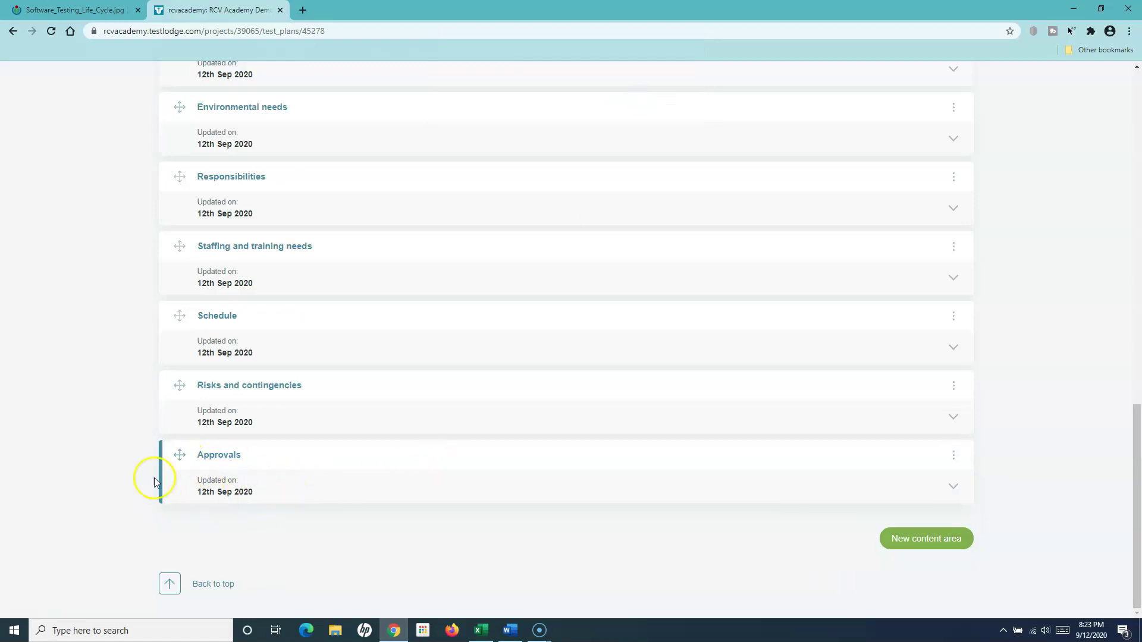
Step: Drag Test deliverables down between Environmental needs and Responsibilities
{"action": "scroll", "coordinate": [285, 431], "scroll_direction": "up", "scroll_amount": 4}
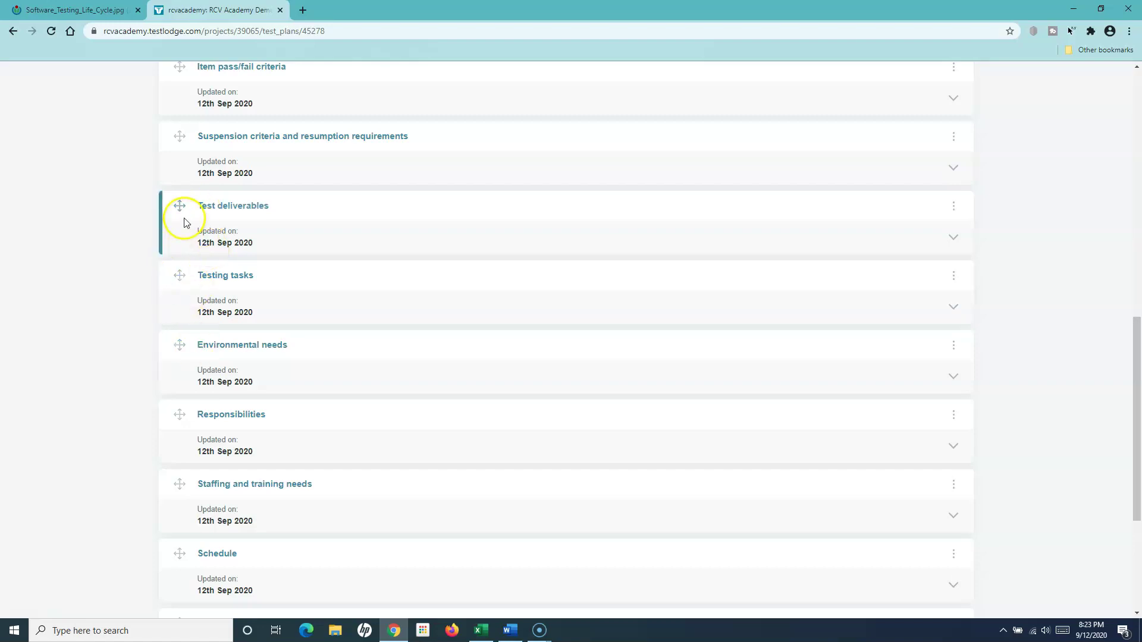
{"action": "left_click_drag", "start_coordinate": [181, 207], "coordinate": [173, 348]}
{"action": "scroll", "coordinate": [547, 352], "scroll_direction": "up", "scroll_amount": 2}
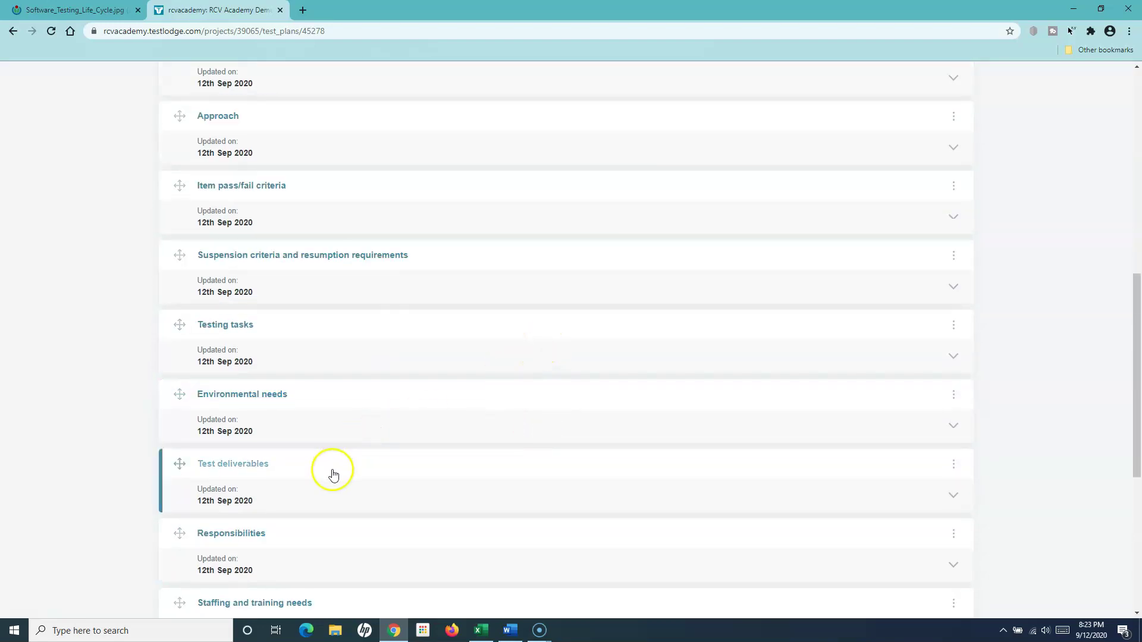
{"action": "scroll", "coordinate": [331, 472], "scroll_direction": "up", "scroll_amount": 2}
{"action": "scroll", "coordinate": [252, 429], "scroll_direction": "up", "scroll_amount": 3}
{"action": "scroll", "coordinate": [251, 430], "scroll_direction": "up", "scroll_amount": 2}
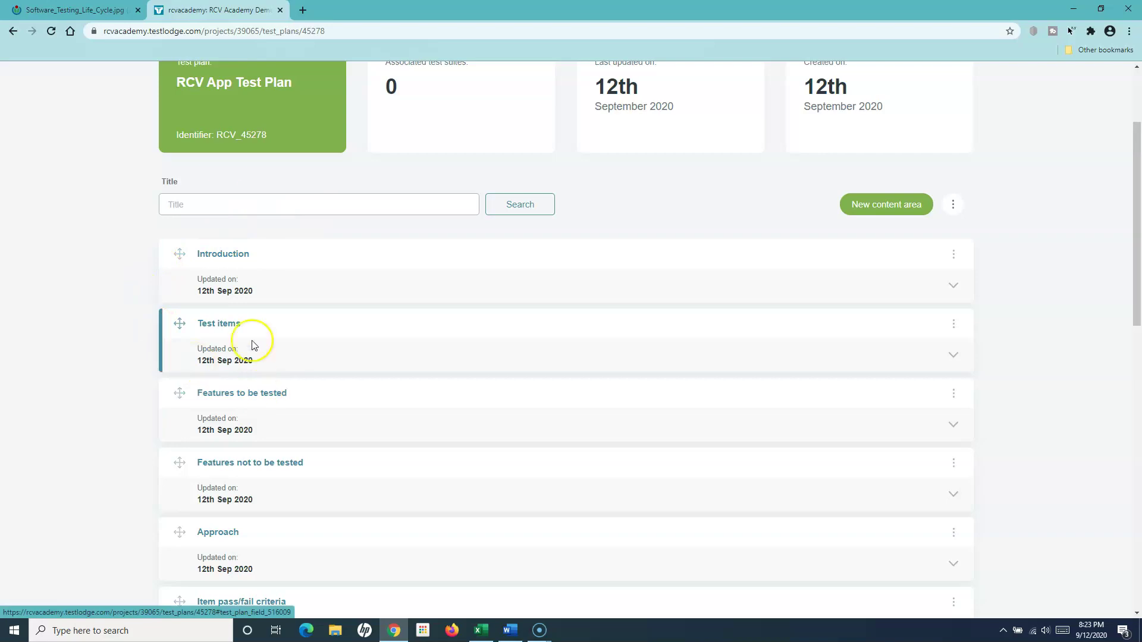
Step: Review the reordered plan sections, then return to the Test Plans list
{"action": "scroll", "coordinate": [306, 258], "scroll_direction": "up", "scroll_amount": 3}
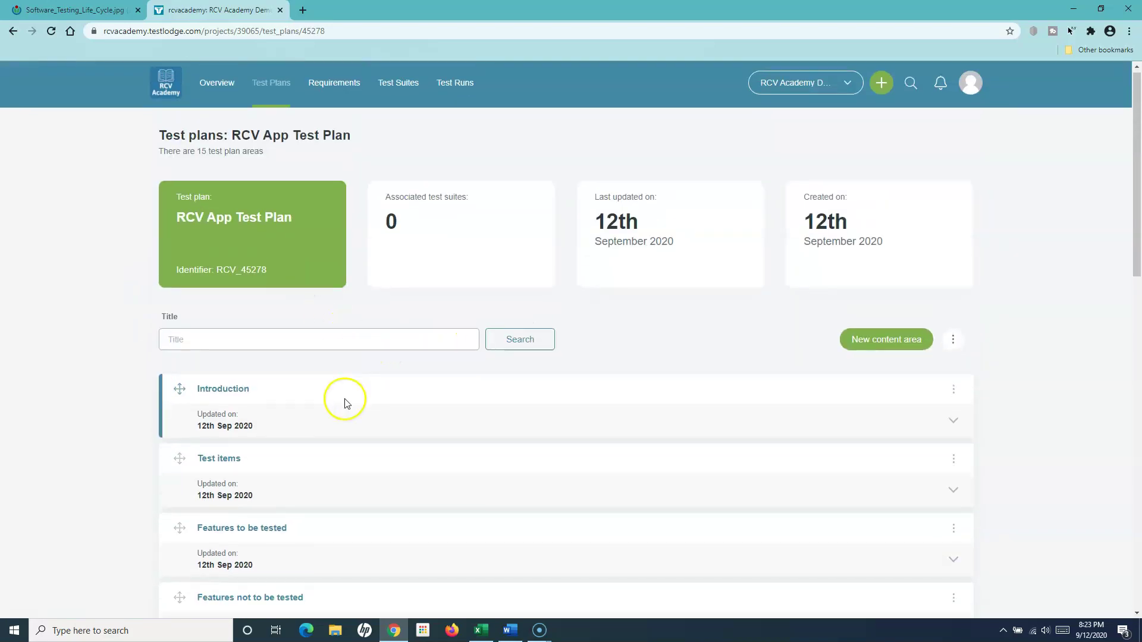
{"action": "scroll", "coordinate": [345, 400], "scroll_direction": "down", "scroll_amount": 2}
{"action": "scroll", "coordinate": [422, 387], "scroll_direction": "up", "scroll_amount": 2}
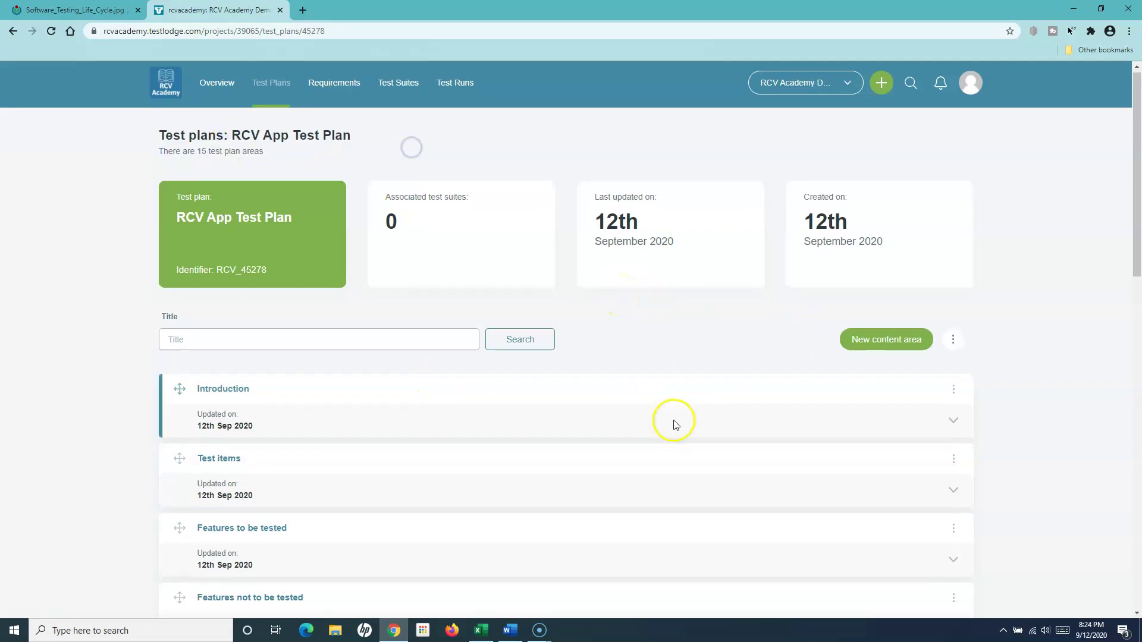
{"action": "scroll", "coordinate": [673, 420], "scroll_direction": "down", "scroll_amount": 2}
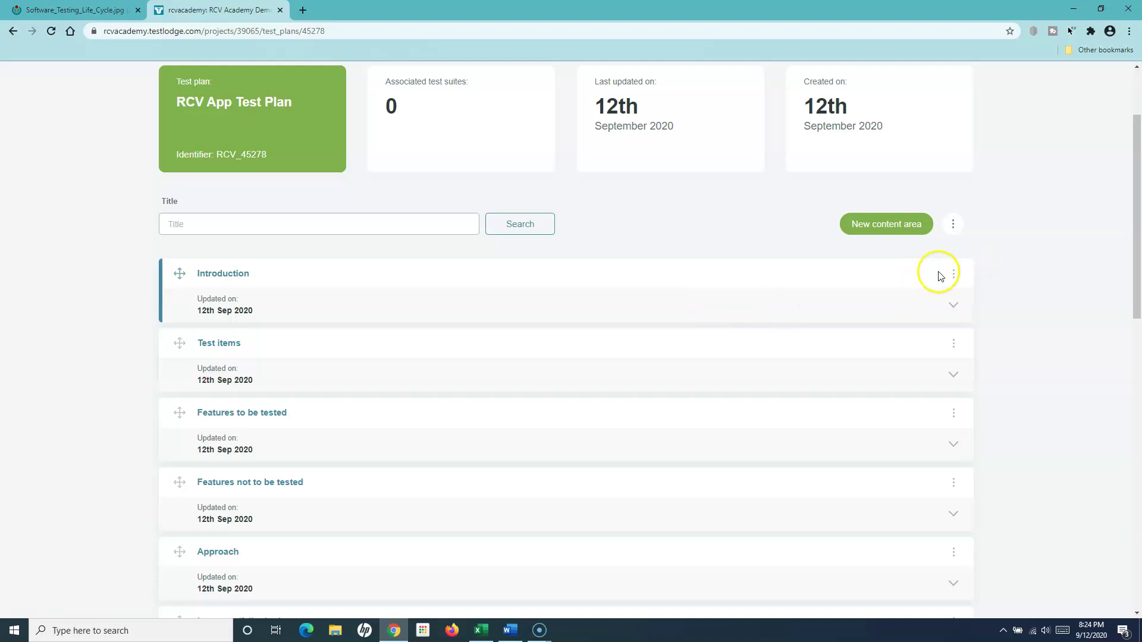
{"action": "scroll", "coordinate": [657, 269], "scroll_direction": "up", "scroll_amount": 2}
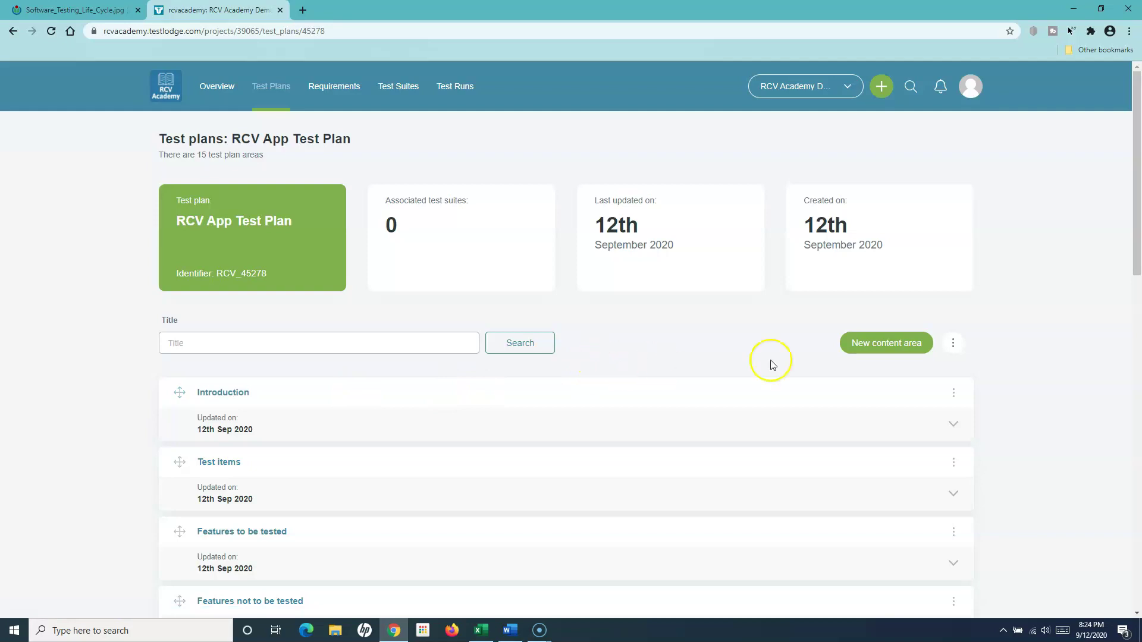
{"action": "scroll", "coordinate": [775, 422], "scroll_direction": "down", "scroll_amount": 1}
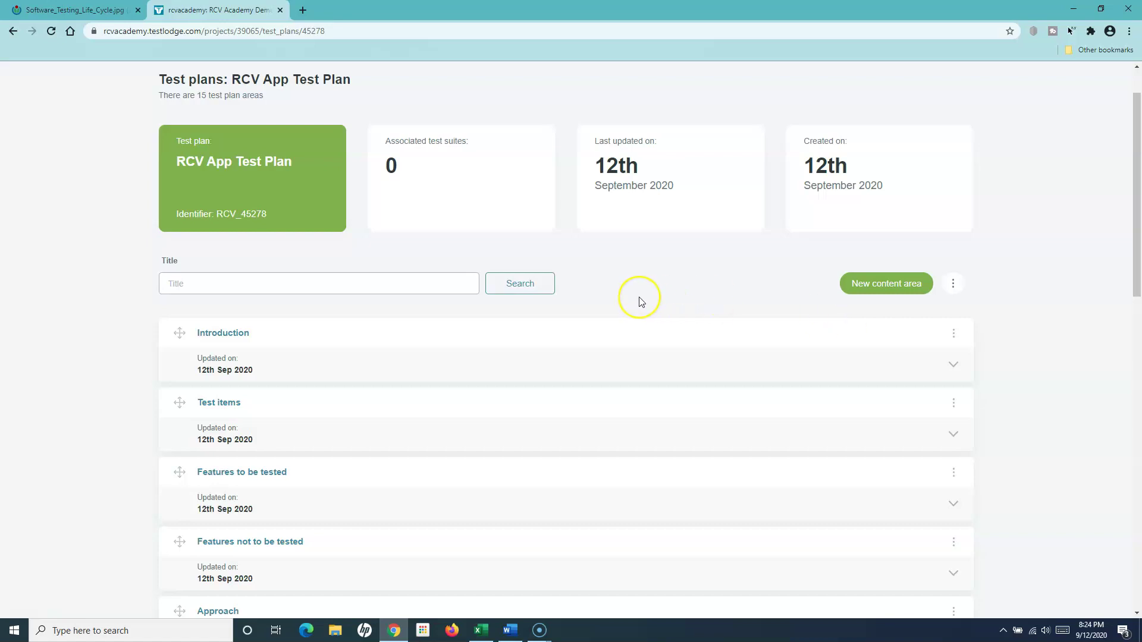
{"action": "scroll", "coordinate": [639, 300], "scroll_direction": "up", "scroll_amount": 1}
{"action": "left_click", "coordinate": [276, 89]}
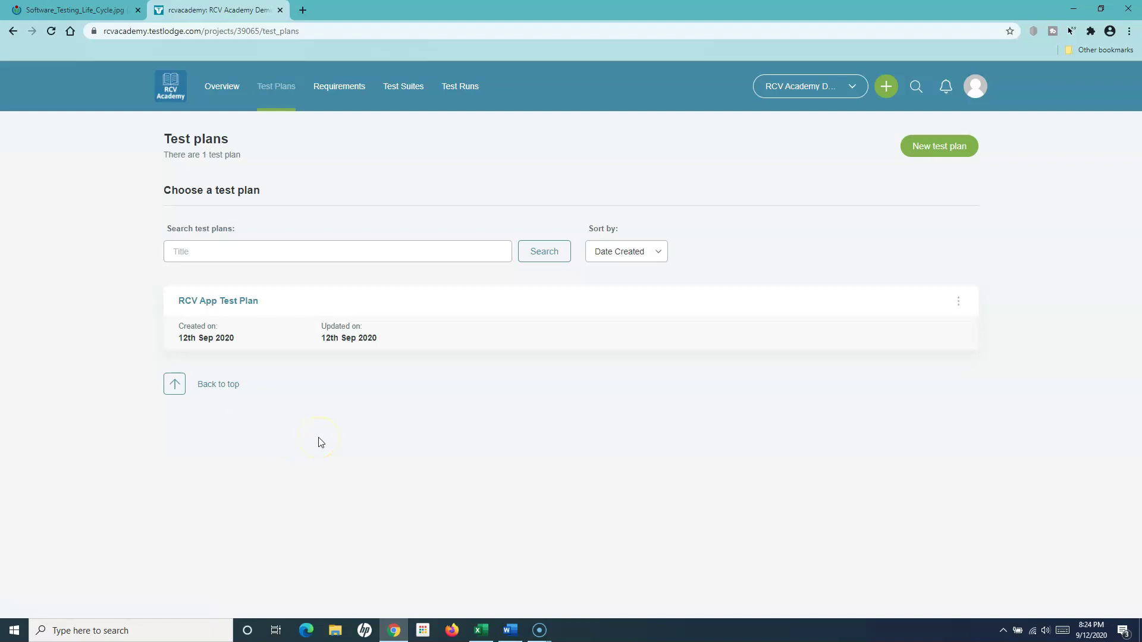
Step: Rename 'RCV App Test Plan' to 'RCV App Master Test Plan' via Edit title
{"action": "left_click", "coordinate": [959, 304]}
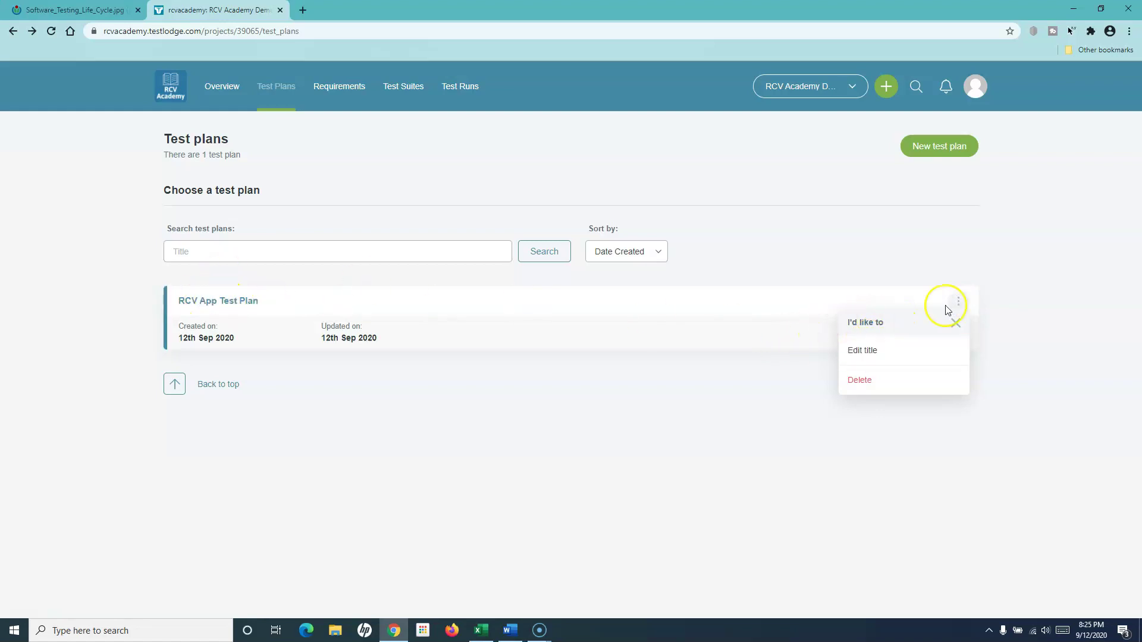
{"action": "left_click", "coordinate": [876, 354]}
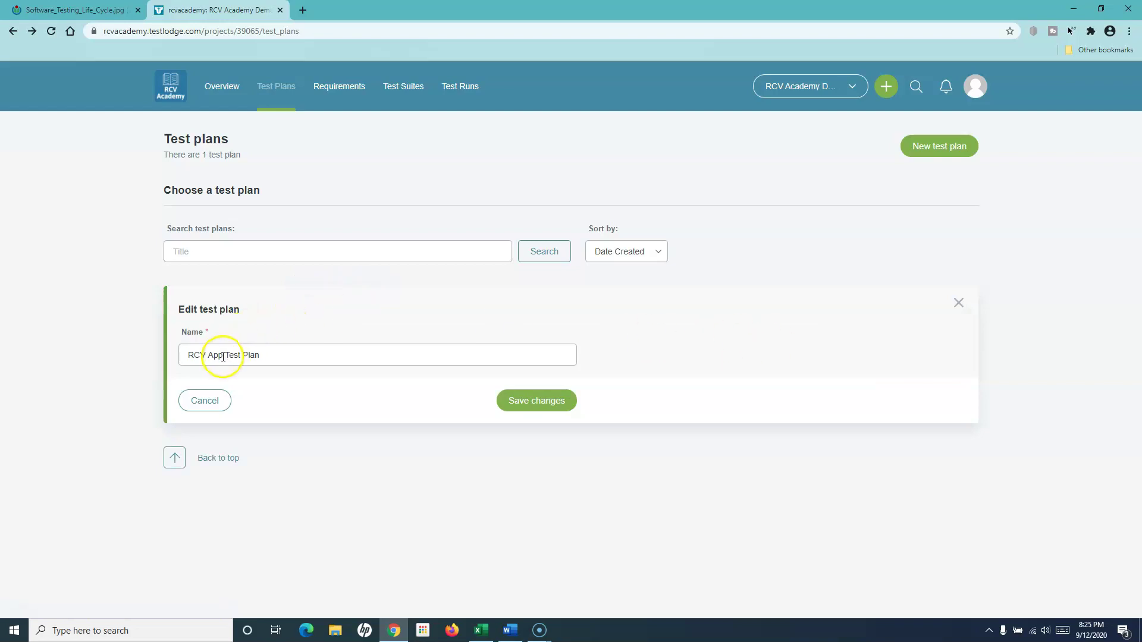
{"action": "left_click", "coordinate": [226, 354]}
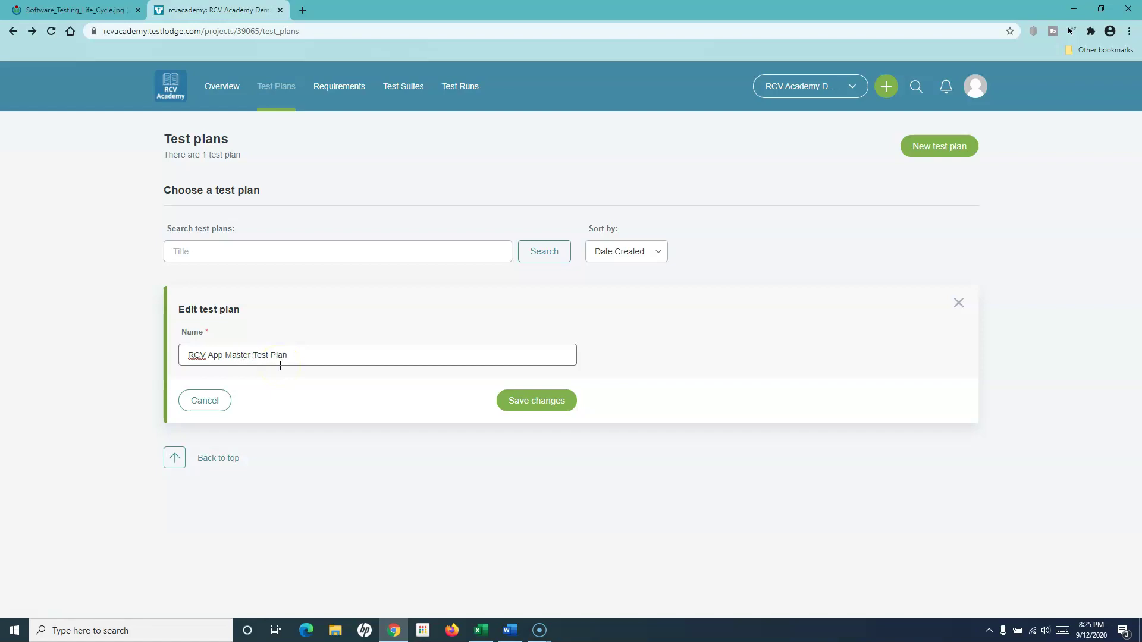
{"action": "left_click", "coordinate": [554, 400]}
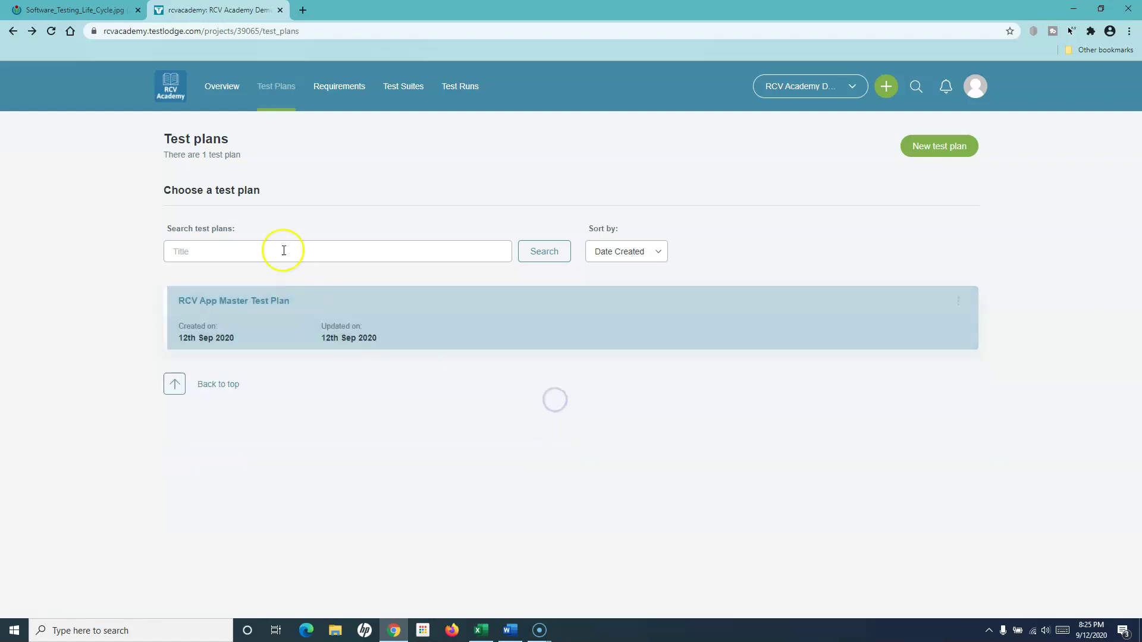
Step: Create a new blank test plan named 'Phase 1 Test Plan'
{"action": "left_click", "coordinate": [940, 146]}
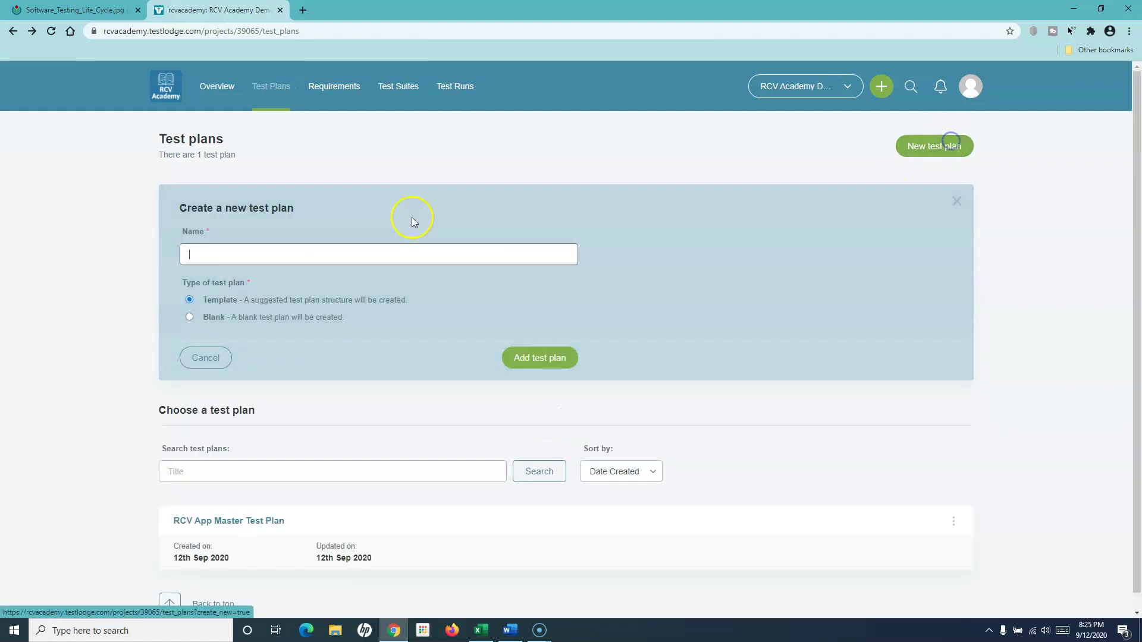
{"action": "left_click", "coordinate": [189, 316]}
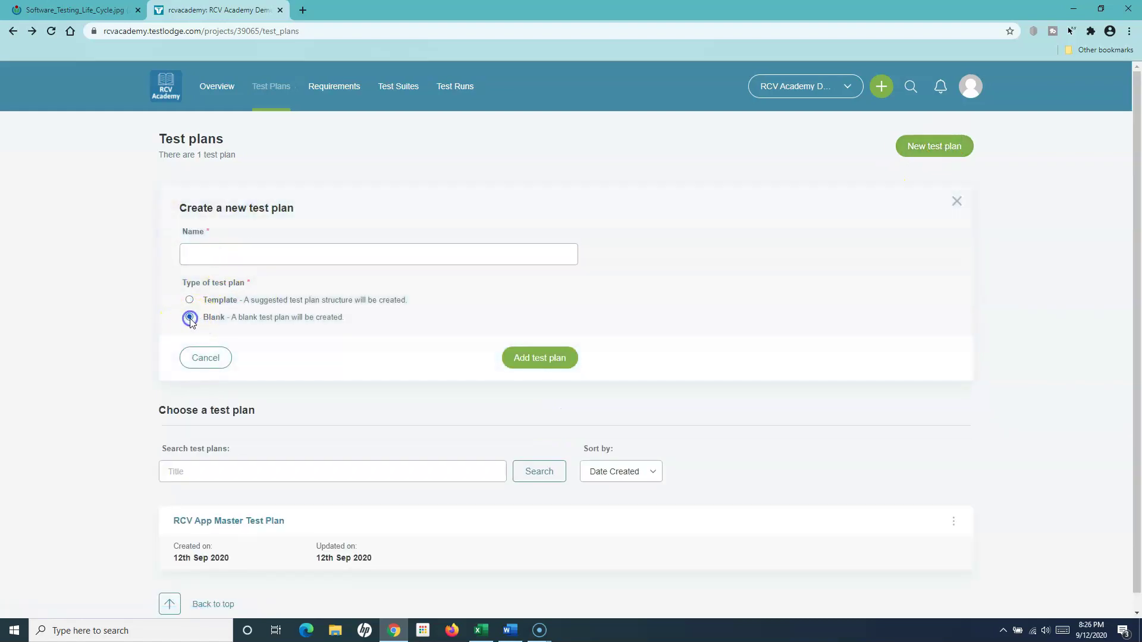
{"action": "left_click", "coordinate": [263, 257]}
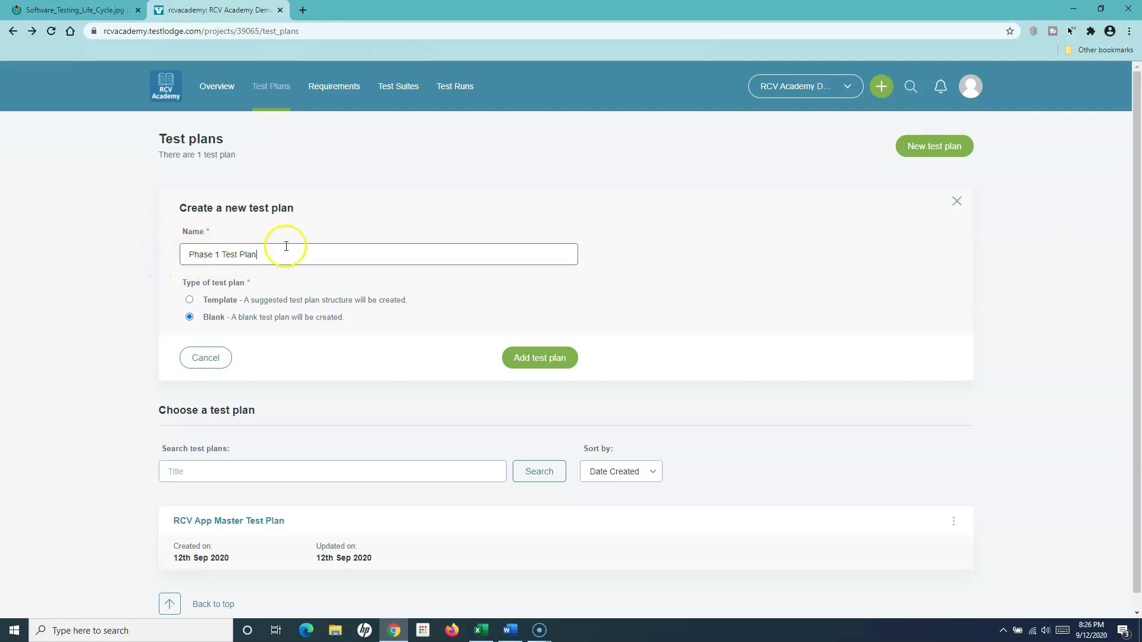
{"action": "left_click", "coordinate": [557, 360]}
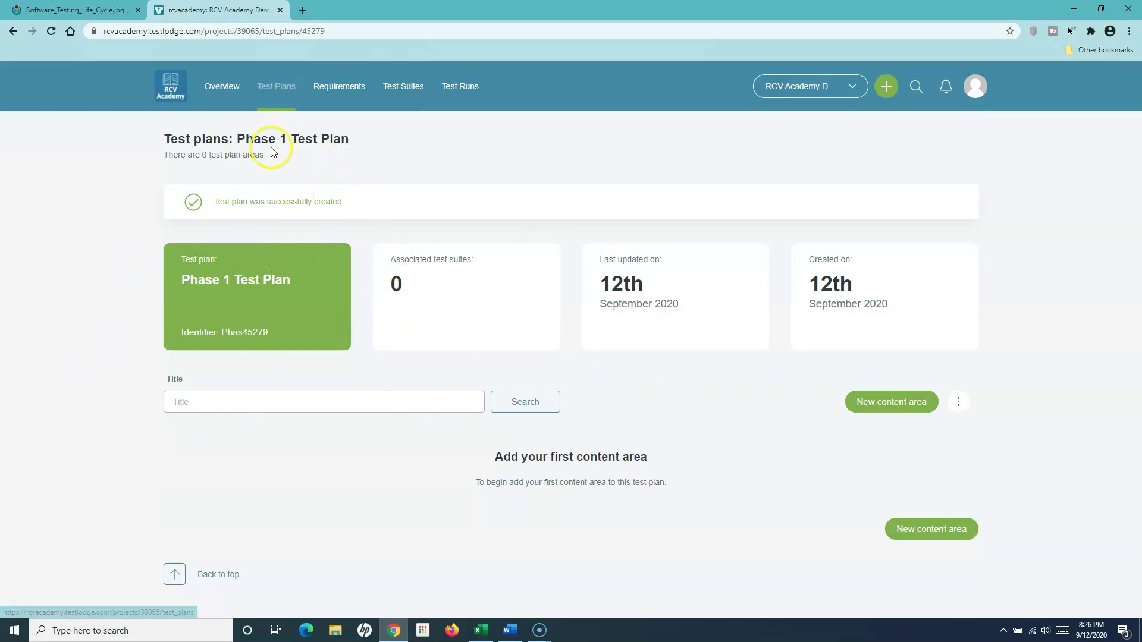
Step: Review the empty Phase 1 Test Plan page, then go back to the Test Plans list
{"action": "left_click_drag", "start_coordinate": [238, 138], "coordinate": [417, 140]}
{"action": "left_click", "coordinate": [416, 141]}
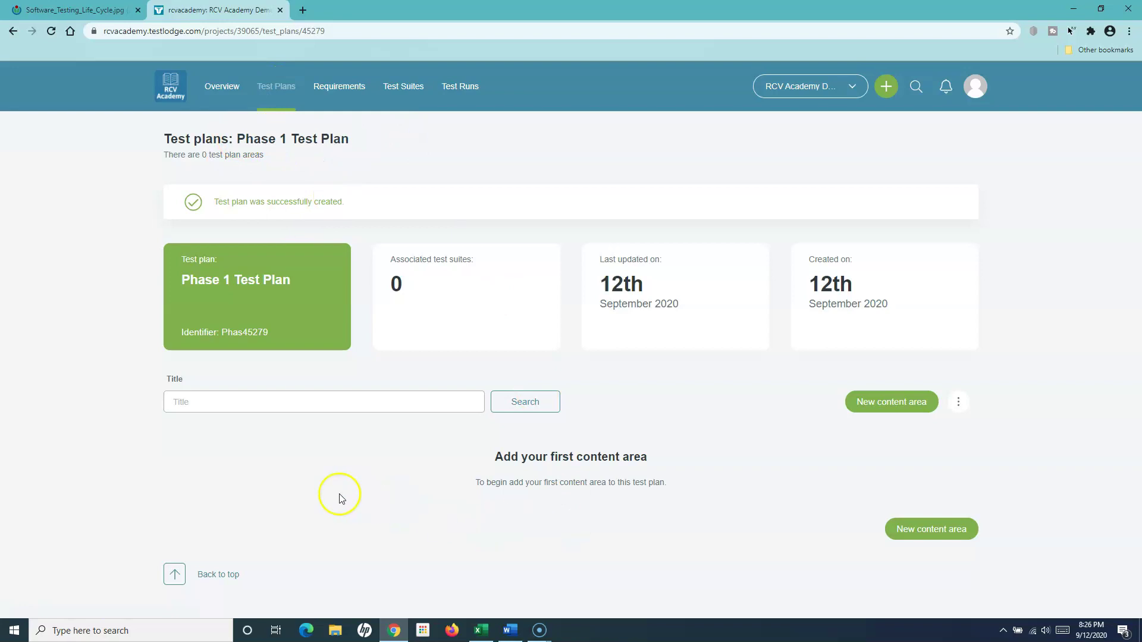
{"action": "left_click_drag", "start_coordinate": [500, 472], "coordinate": [688, 495]}
{"action": "left_click", "coordinate": [688, 495]}
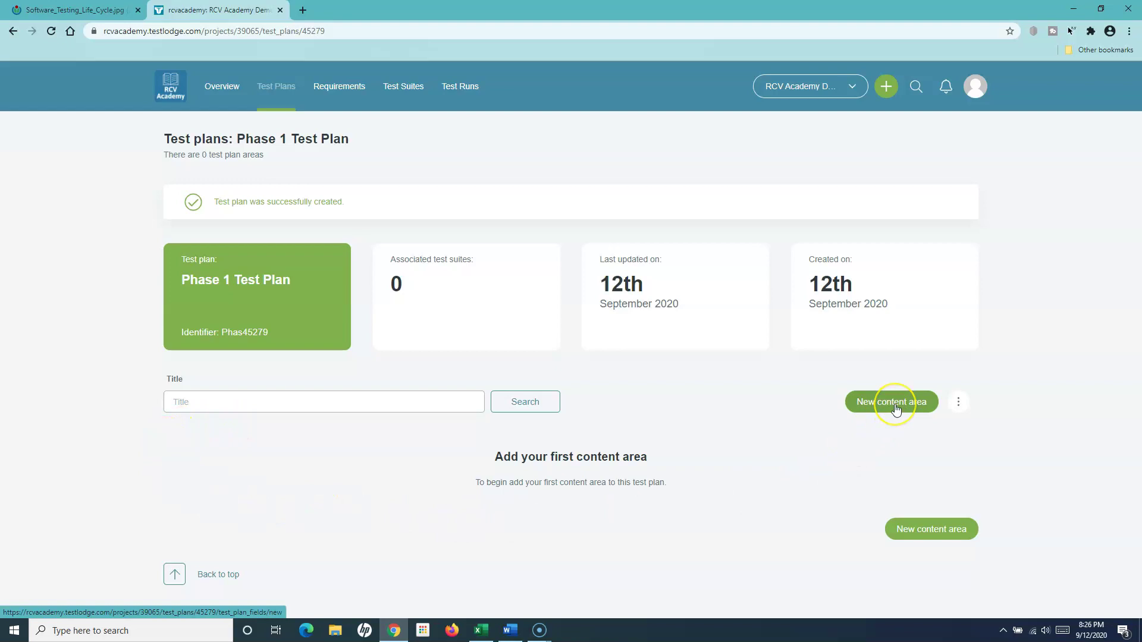
{"action": "left_click", "coordinate": [277, 88]}
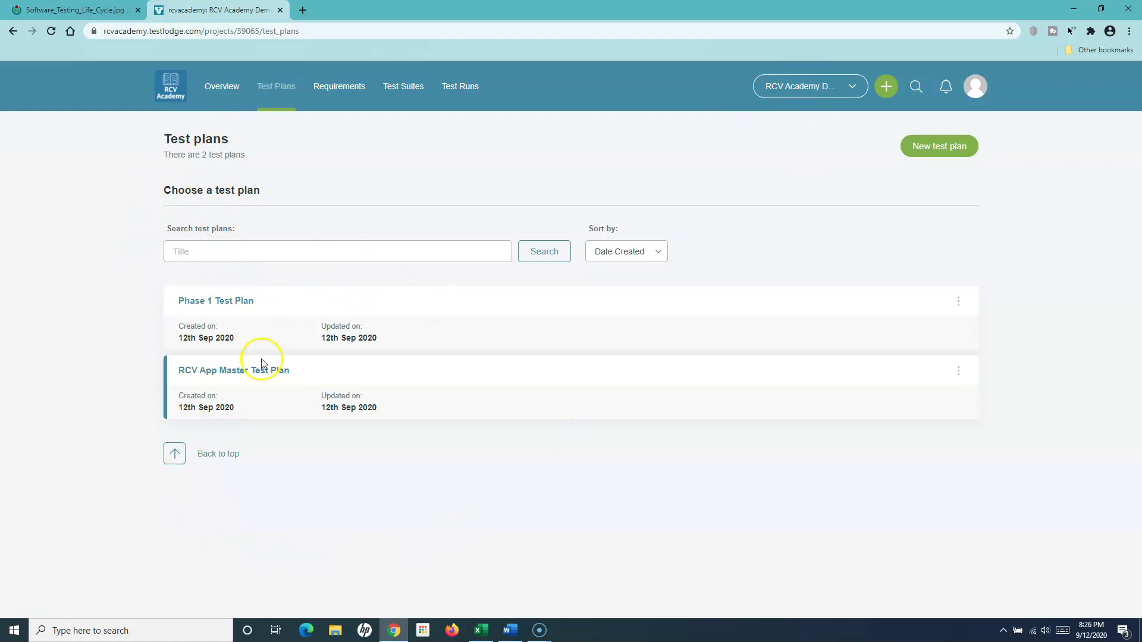
Step: Reopen RCV App Master Test Plan and show its copy, run and export actions menu
{"action": "left_click", "coordinate": [207, 371]}
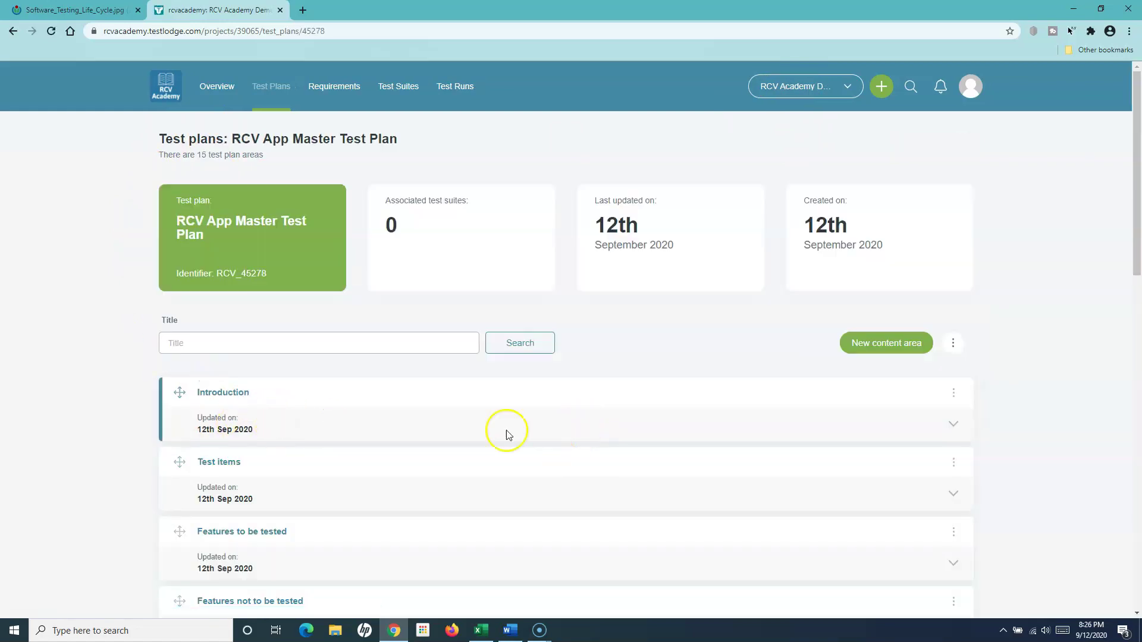
{"action": "scroll", "coordinate": [803, 434], "scroll_direction": "down", "scroll_amount": 2}
{"action": "scroll", "coordinate": [824, 426], "scroll_direction": "up", "scroll_amount": 2}
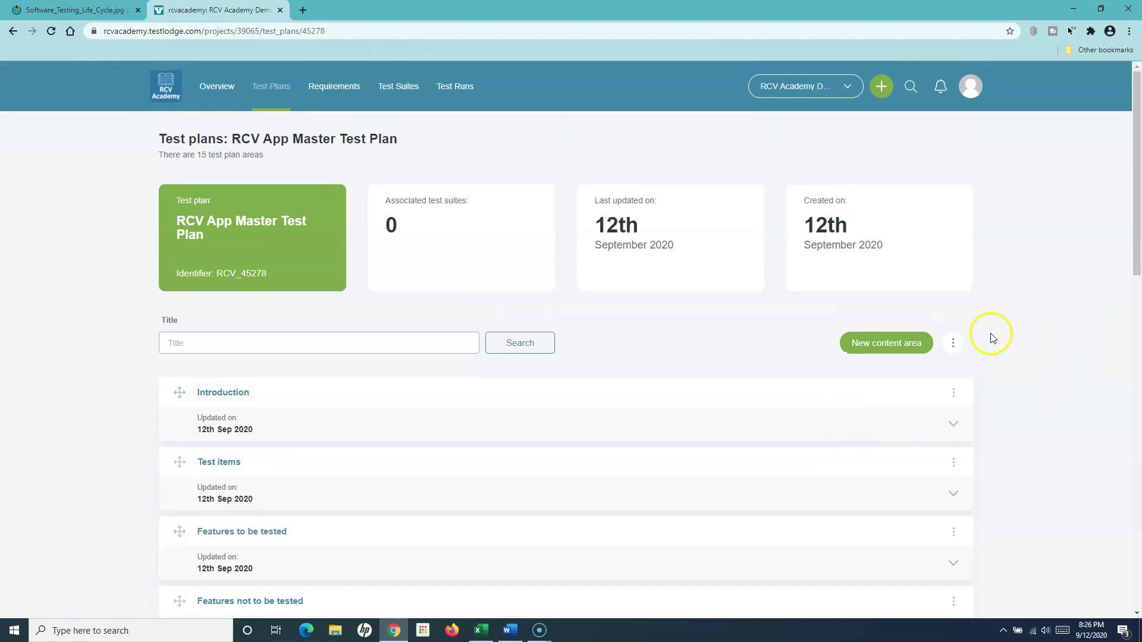
{"action": "left_click", "coordinate": [954, 345]}
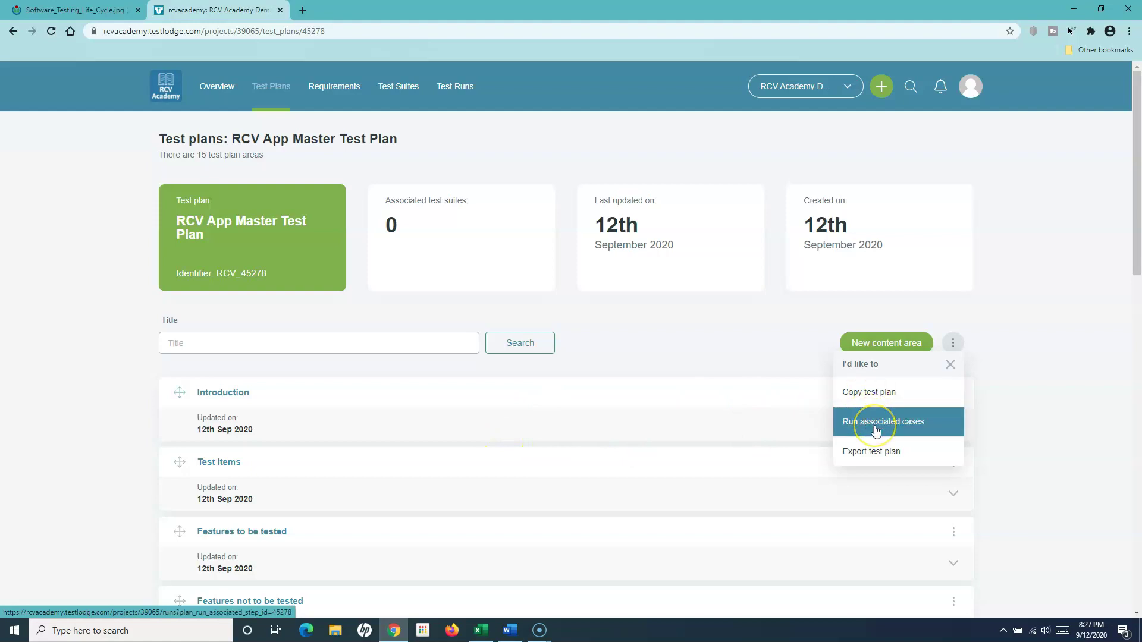
{"action": "left_click", "coordinate": [899, 422]}
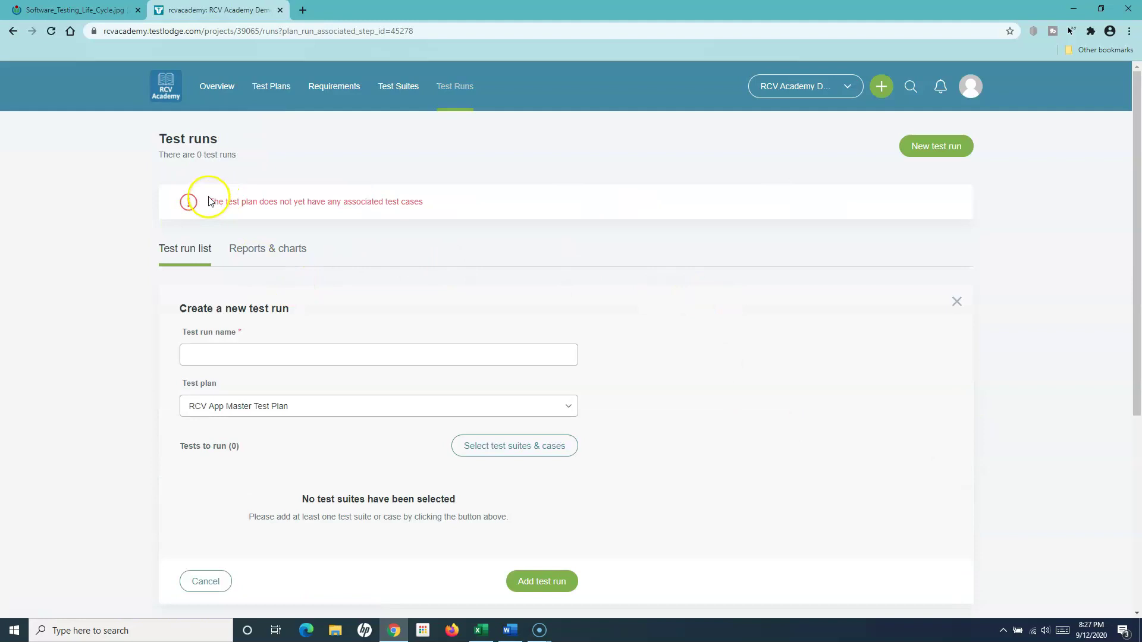
{"action": "left_click_drag", "start_coordinate": [212, 201], "coordinate": [432, 203]}
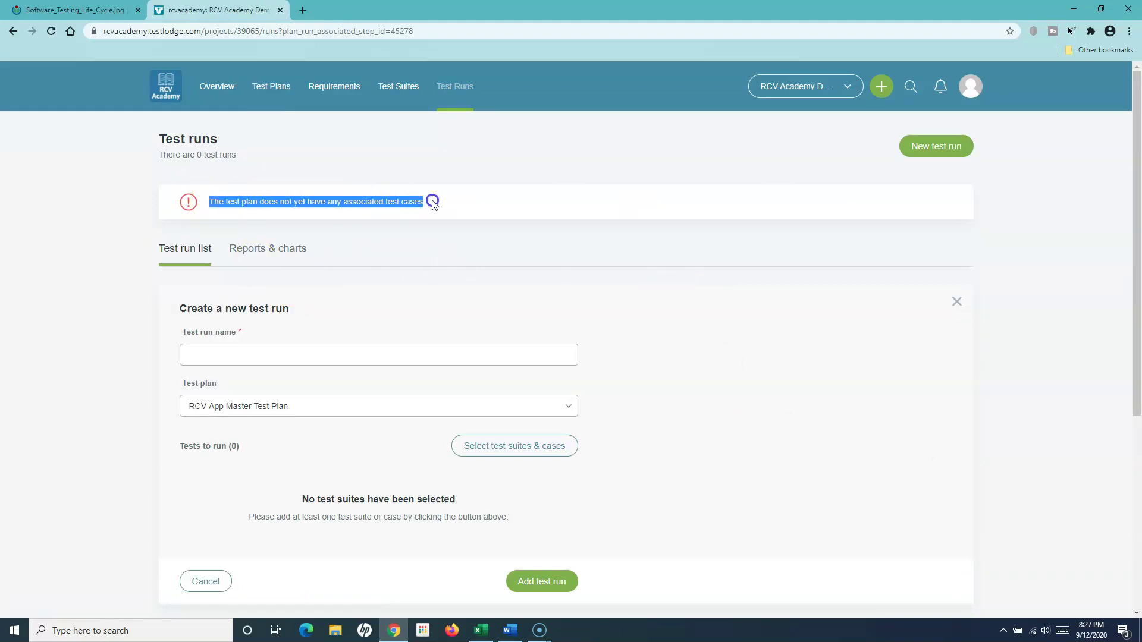
{"action": "left_click", "coordinate": [432, 202]}
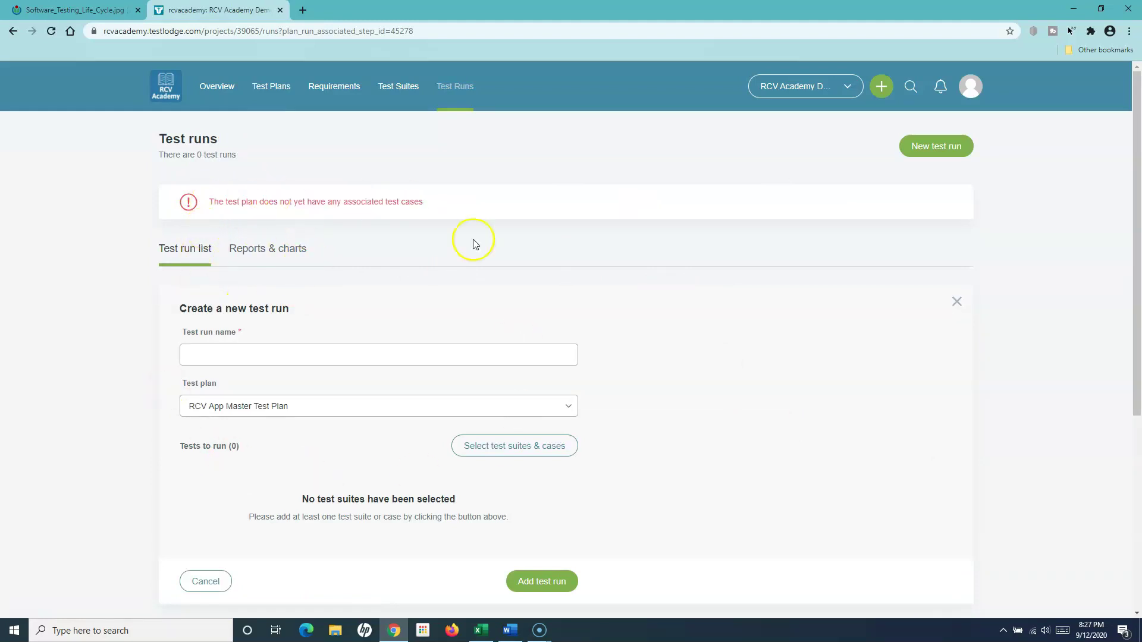
{"action": "left_click_drag", "start_coordinate": [207, 201], "coordinate": [466, 204]}
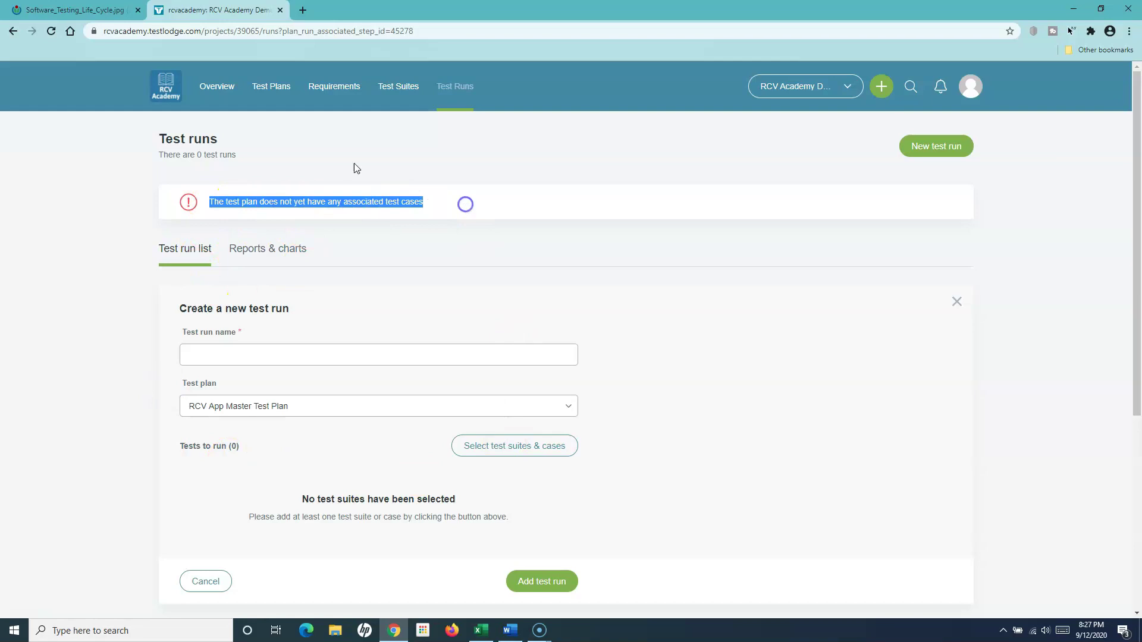
{"action": "left_click", "coordinate": [13, 33]}
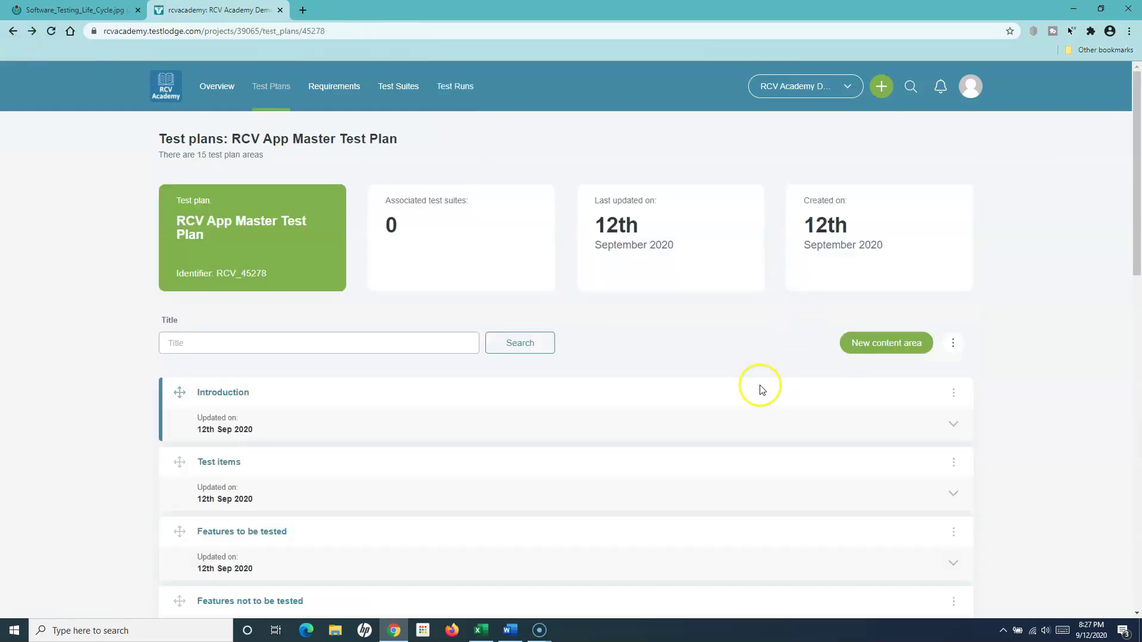
{"action": "left_click", "coordinate": [953, 344]}
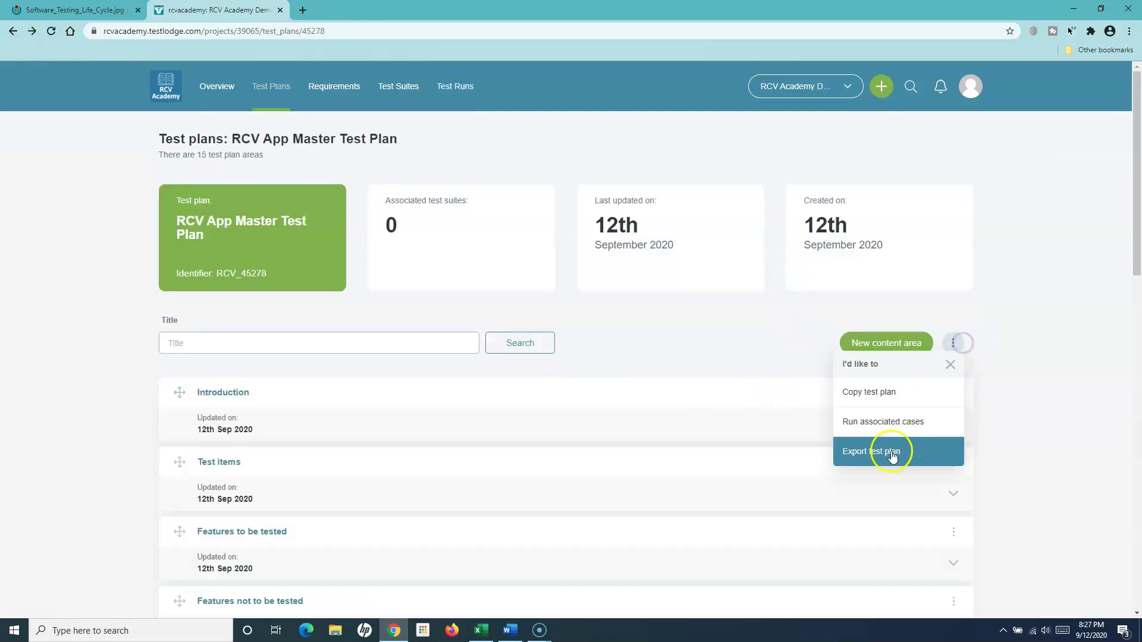
{"action": "left_click", "coordinate": [882, 453]}
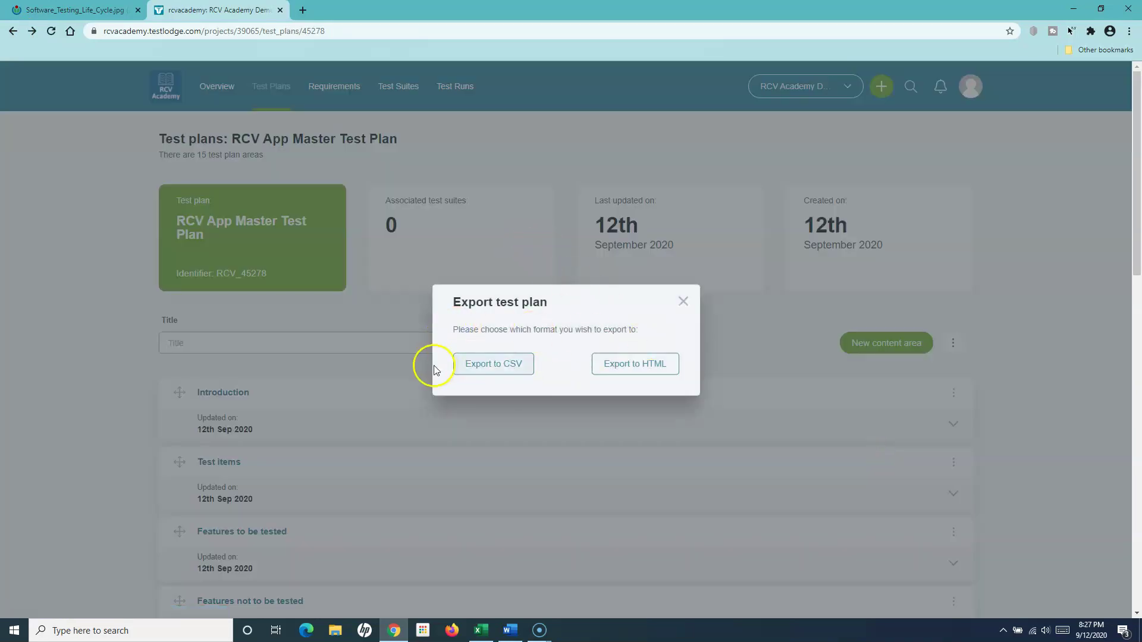
{"action": "left_click", "coordinate": [653, 366]}
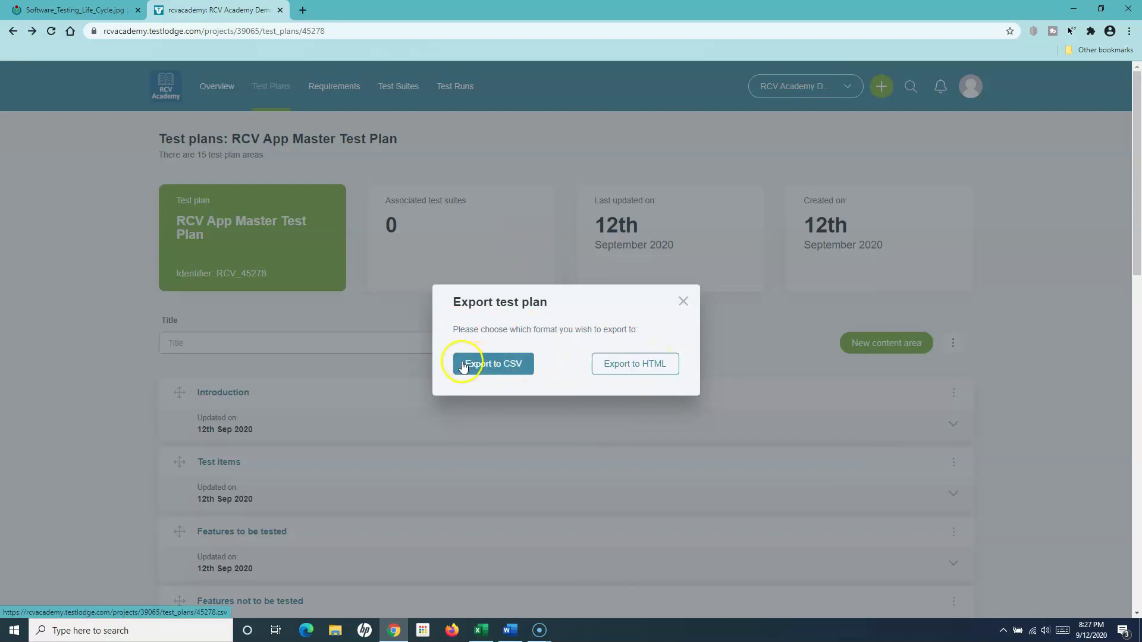
{"action": "left_click", "coordinate": [685, 302]}
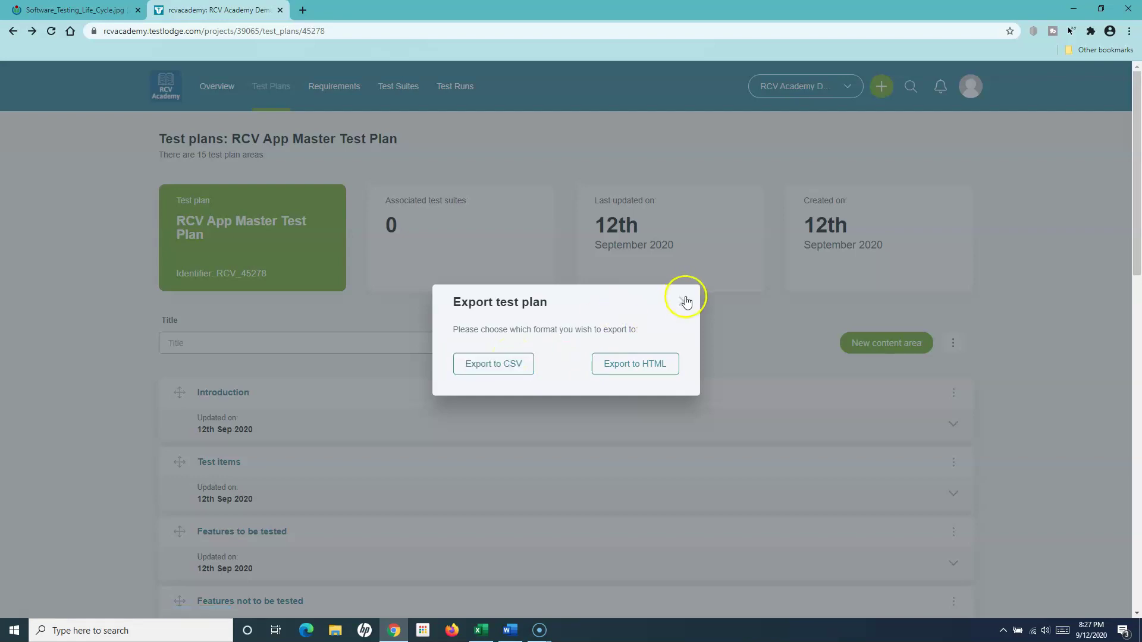
Step: Look through the master plan's sections, then return to the Test Plans list
{"action": "scroll", "coordinate": [306, 380], "scroll_direction": "down", "scroll_amount": 3}
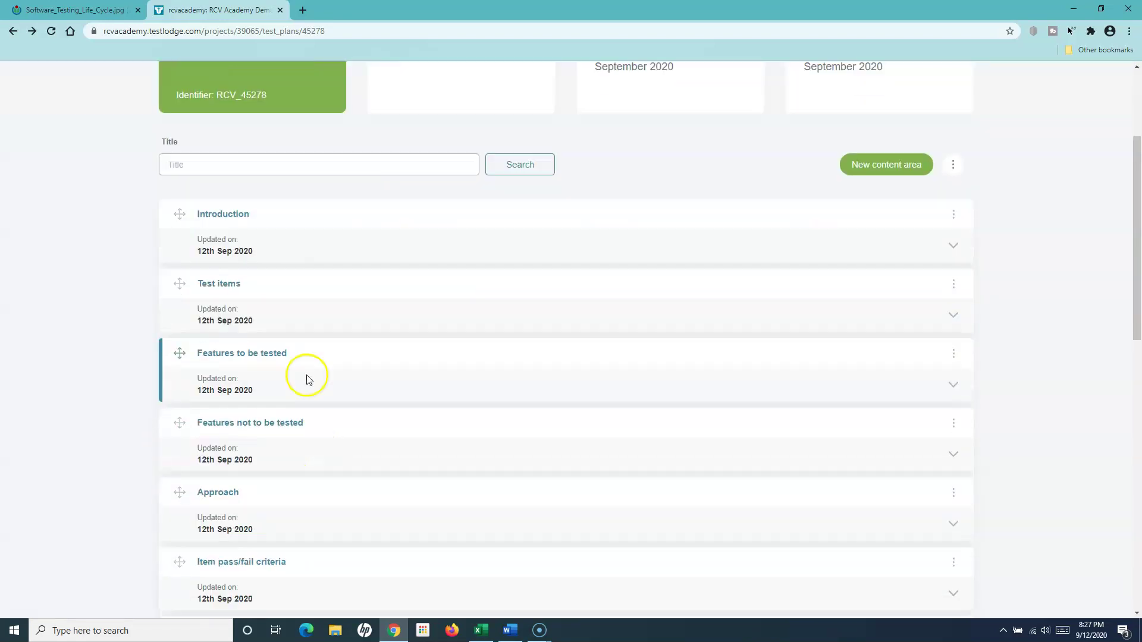
{"action": "scroll", "coordinate": [324, 503], "scroll_direction": "down", "scroll_amount": 3}
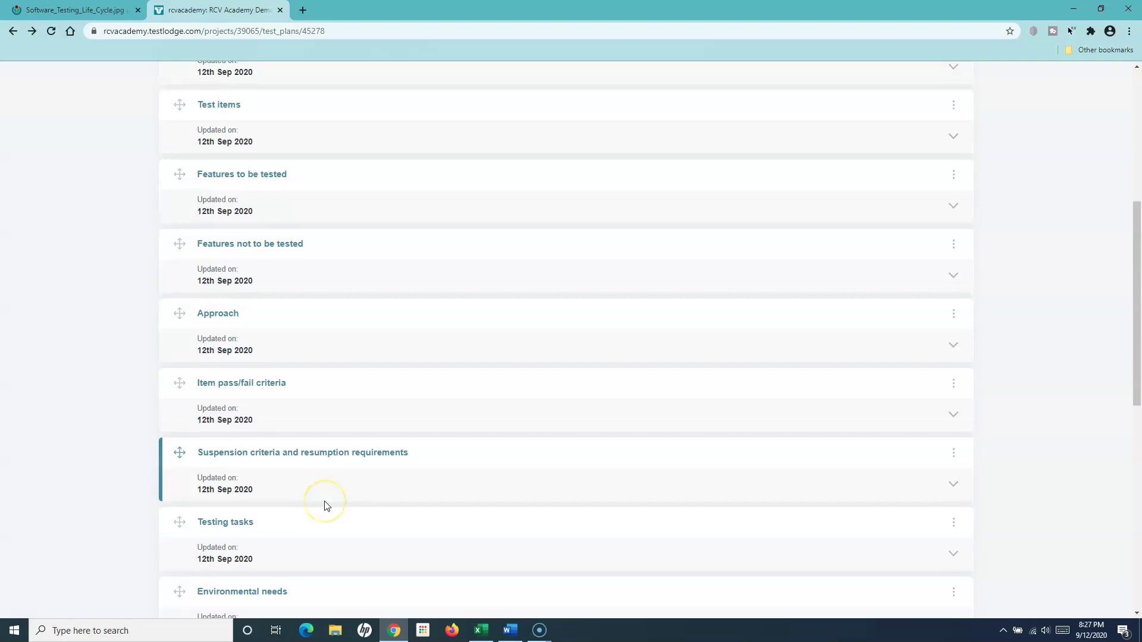
{"action": "scroll", "coordinate": [326, 506], "scroll_direction": "down", "scroll_amount": 6}
{"action": "scroll", "coordinate": [326, 505], "scroll_direction": "up", "scroll_amount": 12}
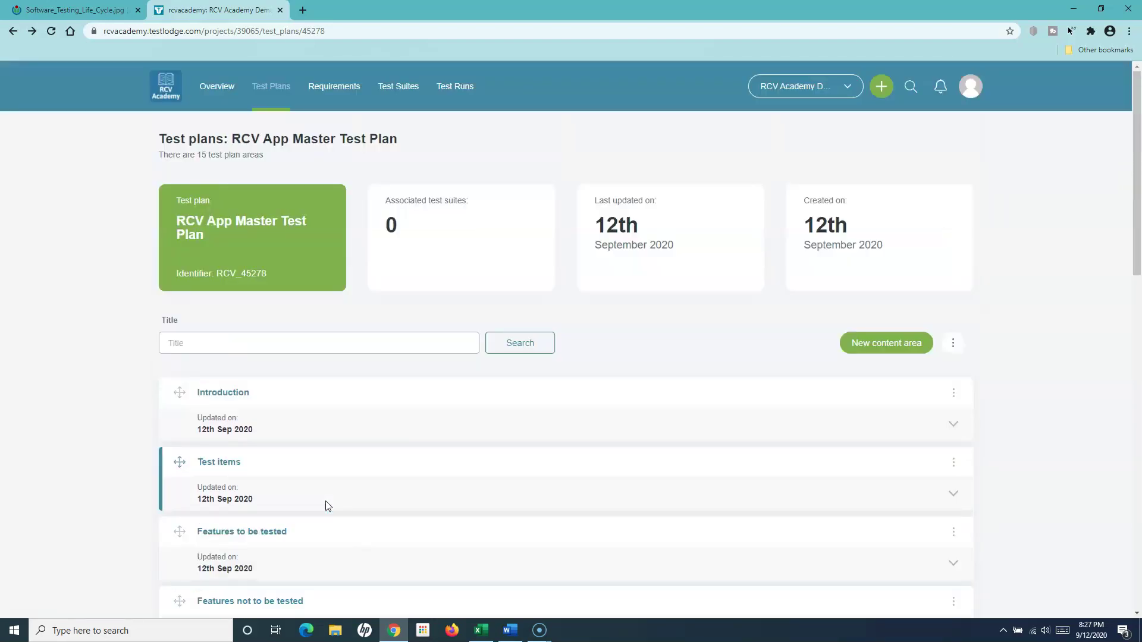
{"action": "left_click", "coordinate": [282, 87]}
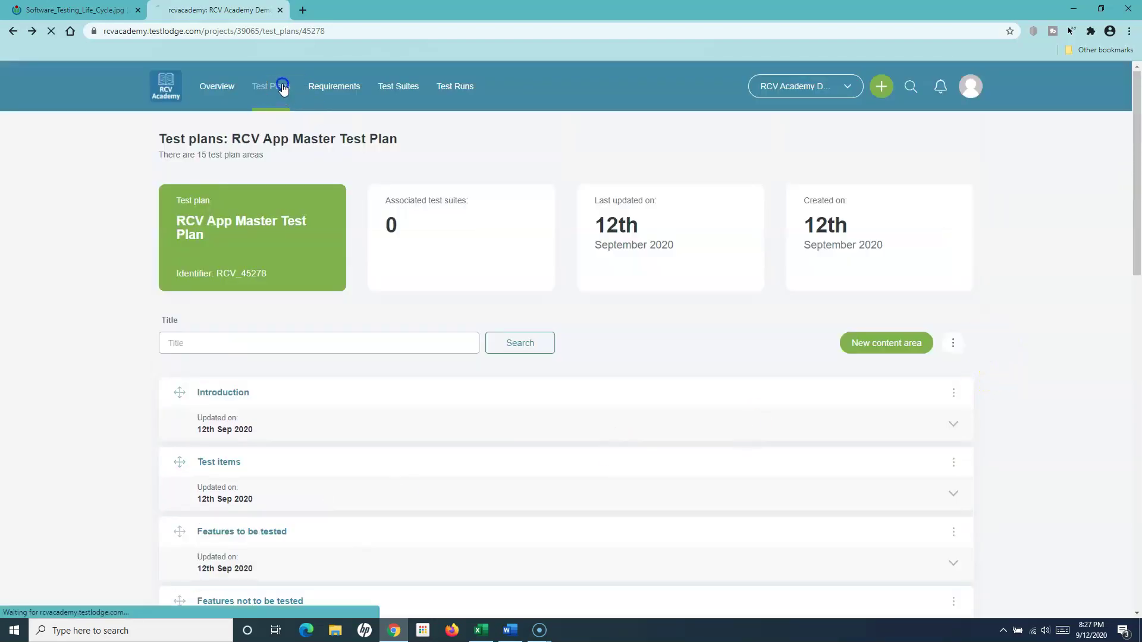